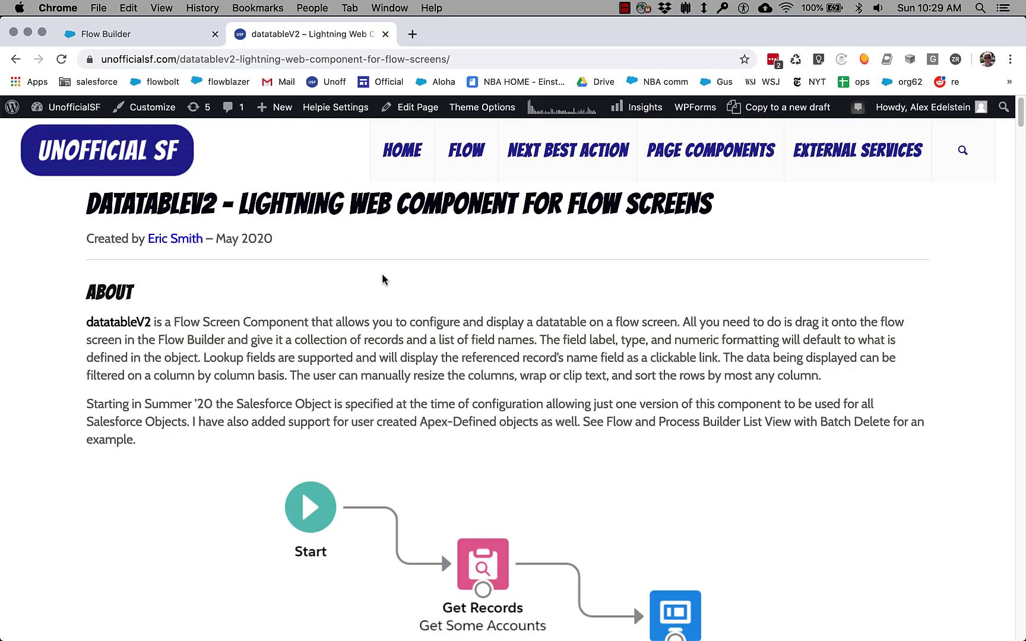
Scroll the datatableV2 article past the Edit Screen demo to the Datatable - Sample Flow account table.
scroll(383, 275, "down", 4)
scroll(383, 275, "down", 6)
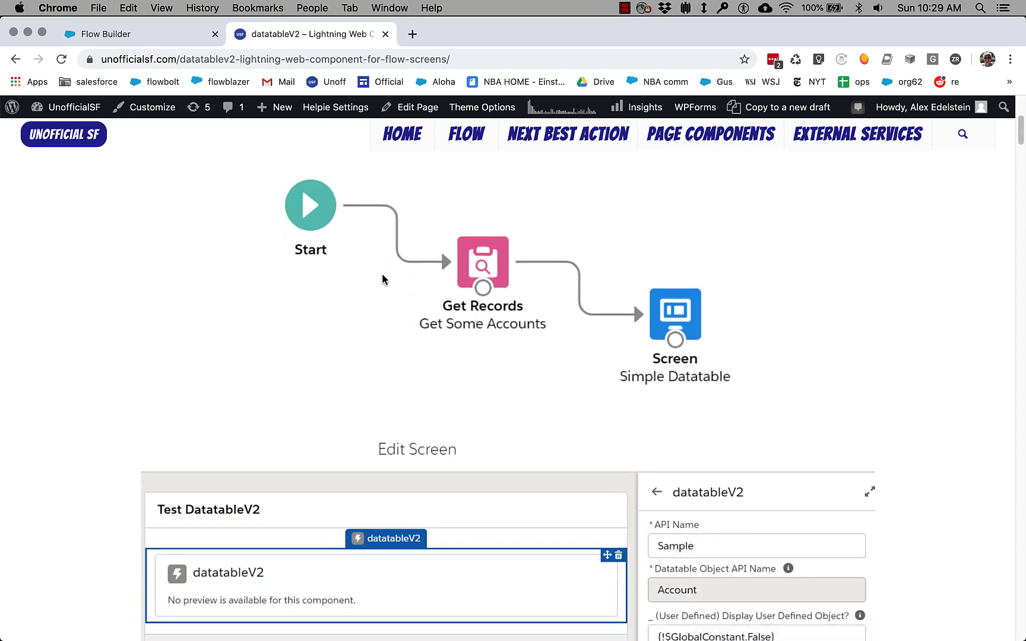
scroll(383, 279, "down", 6)
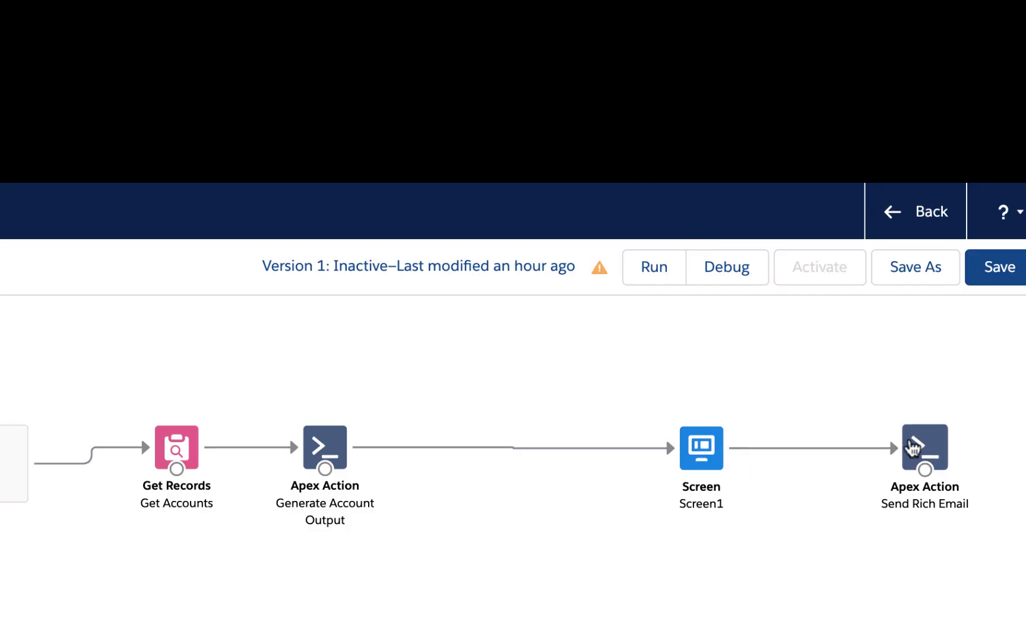
left_click(913, 446)
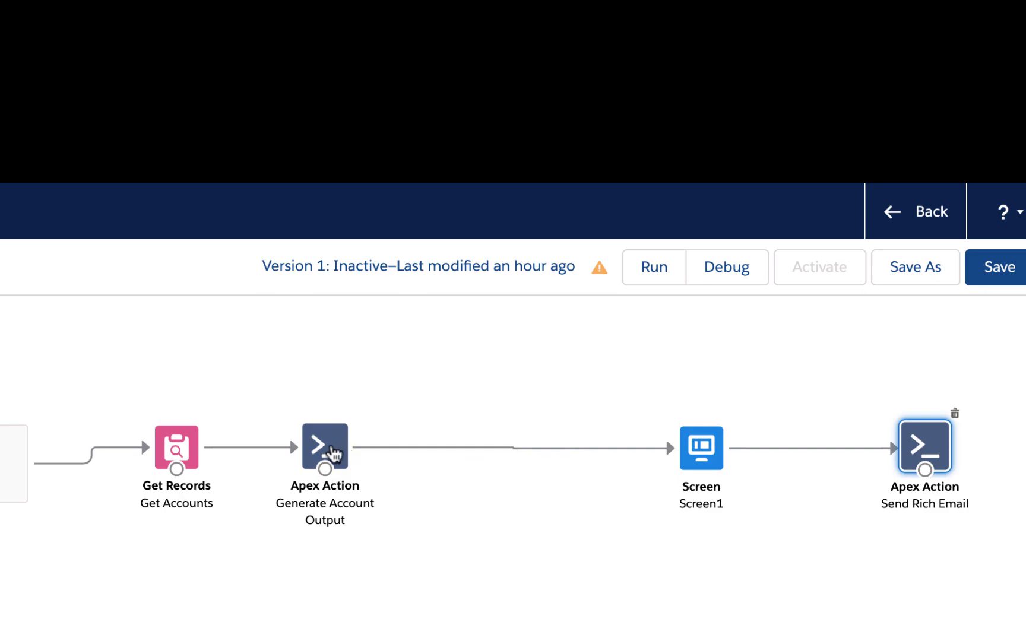
Open Generate Account Output and check shownFields (Name, Id, Rating, Industry) and displayMode 'table'.
double_click(333, 454)
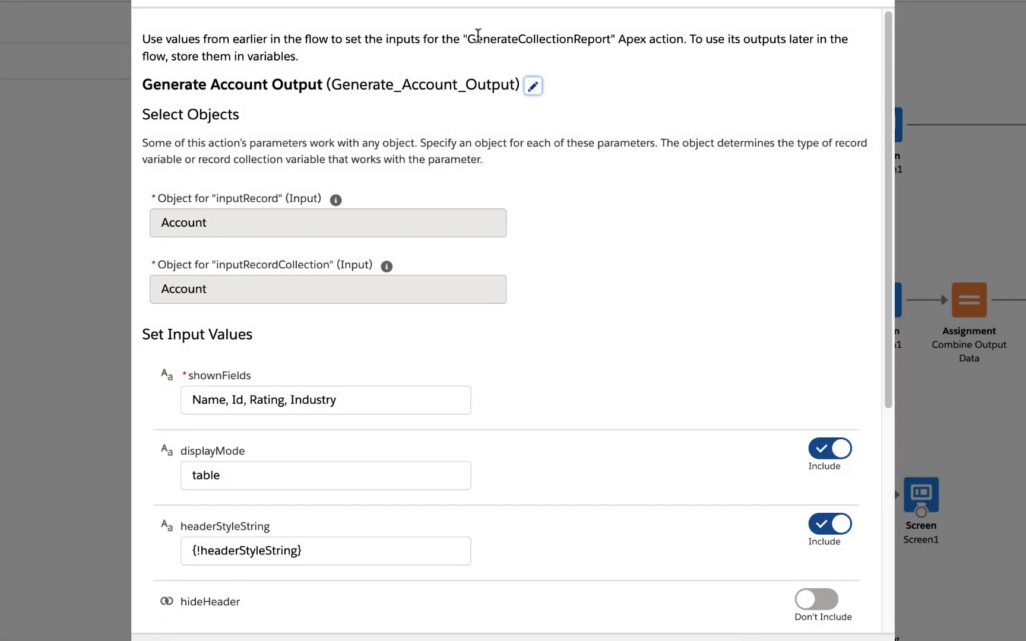
left_click_drag(467, 40, 615, 37)
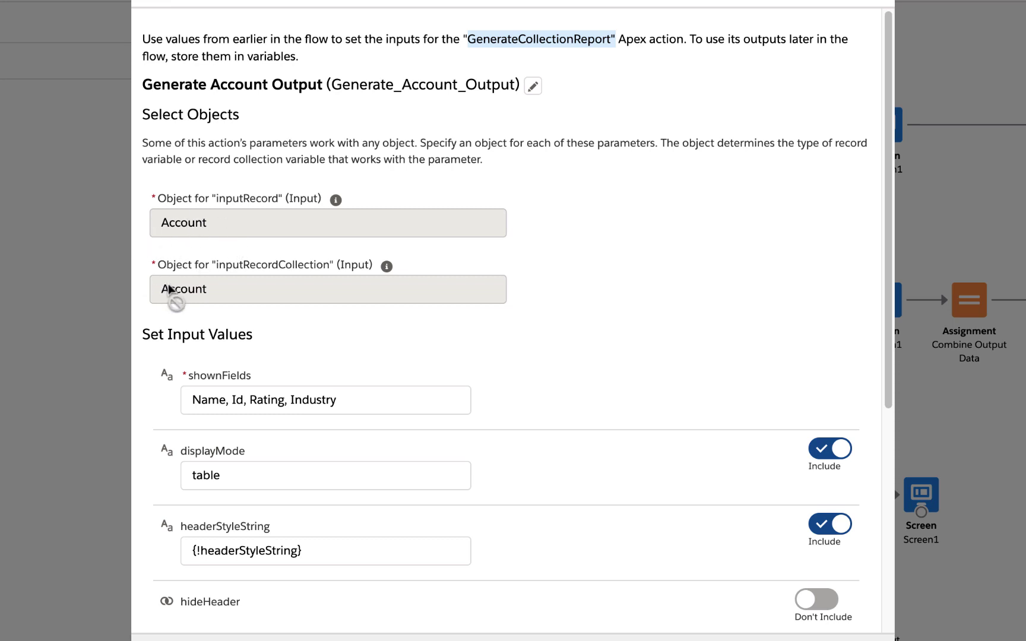
left_click(581, 340)
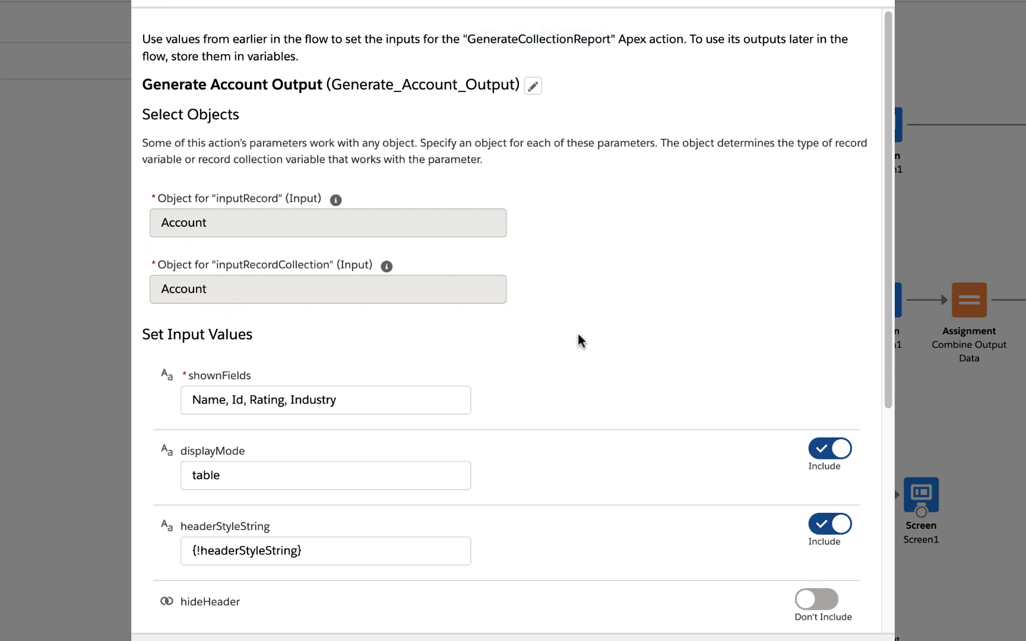
scroll(577, 334, "down", 1)
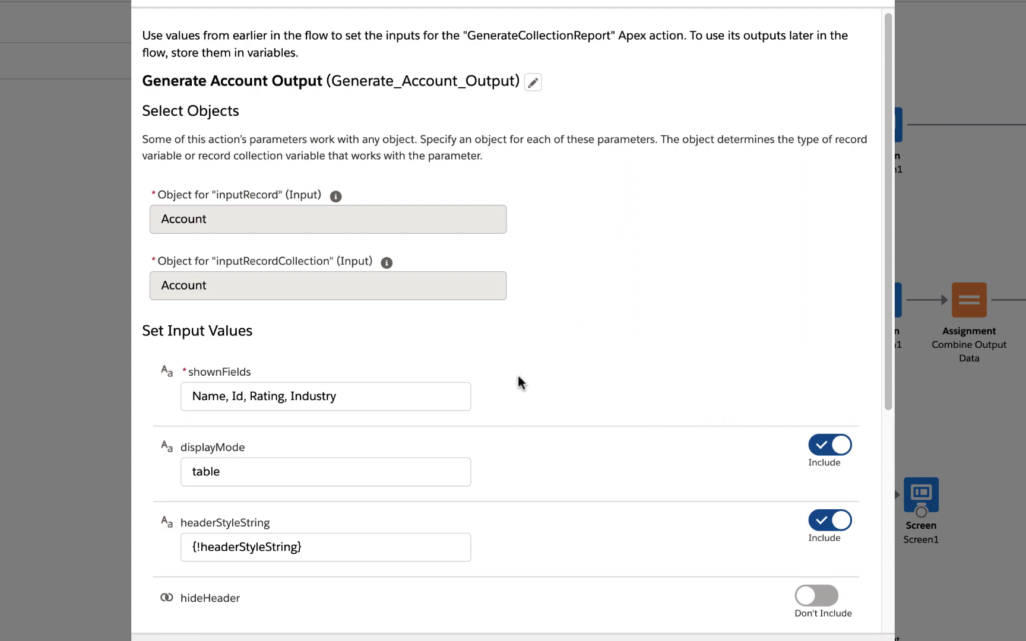
left_click_drag(435, 404, 185, 392)
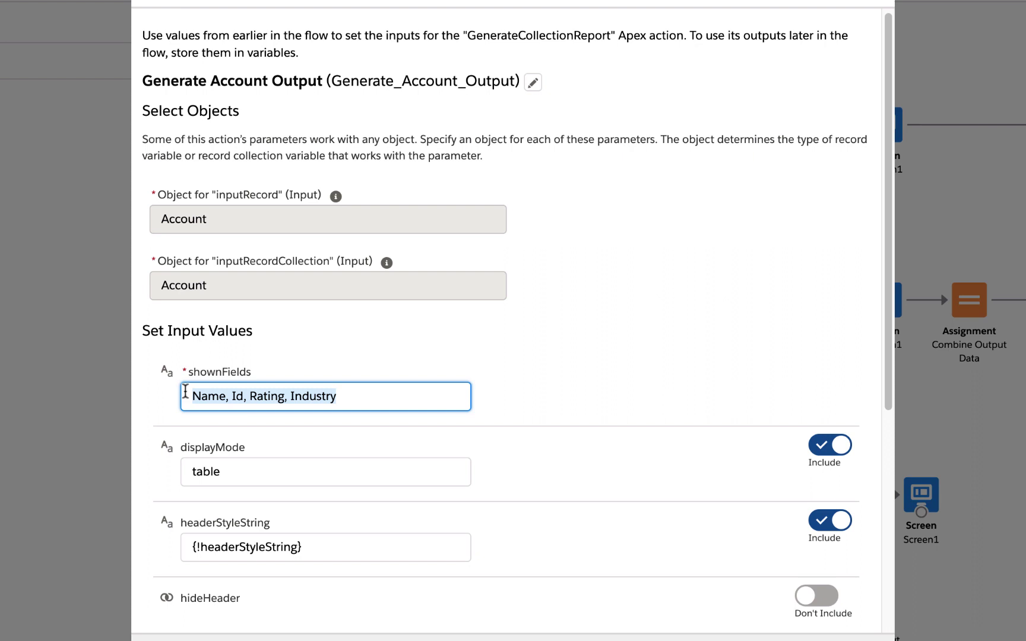
double_click(202, 472)
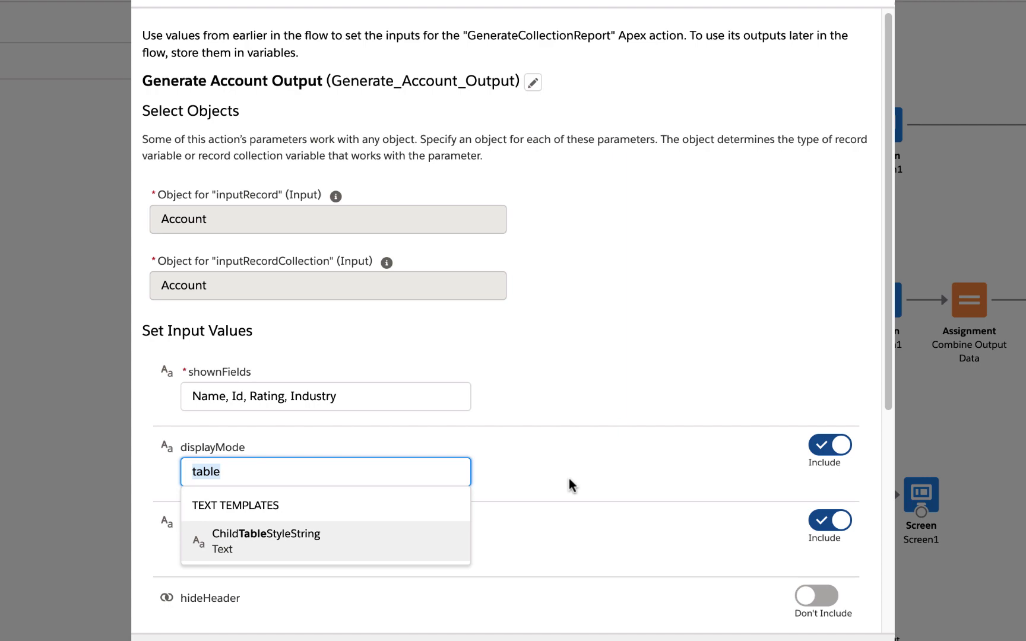
left_click(562, 457)
Review the action's tableStyleString and rowStyleString values.
scroll(488, 483, "down", 5)
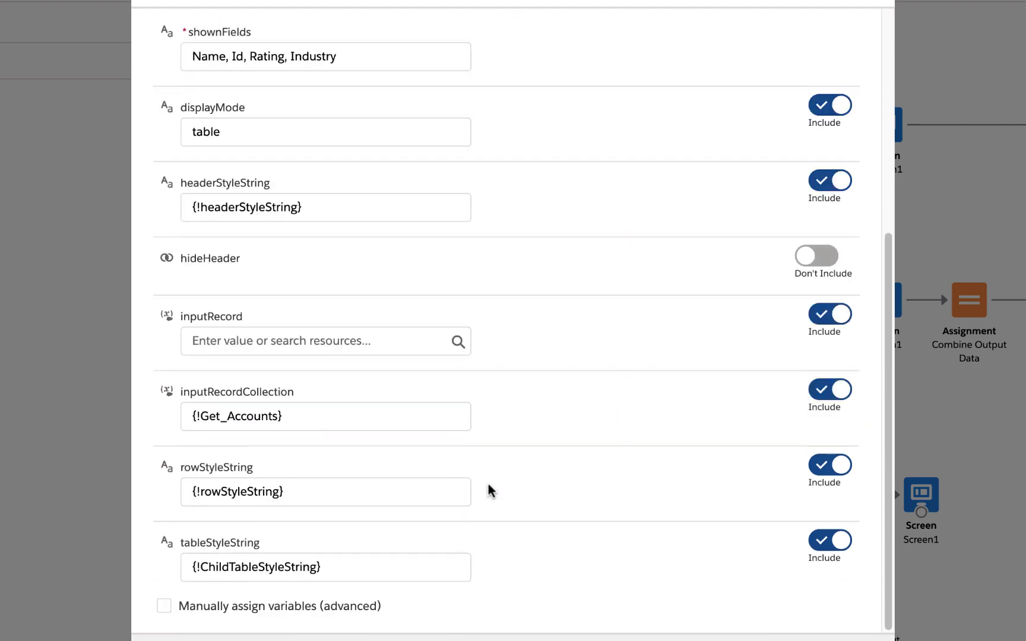
left_click_drag(386, 570, 181, 563)
left_click_drag(293, 491, 191, 492)
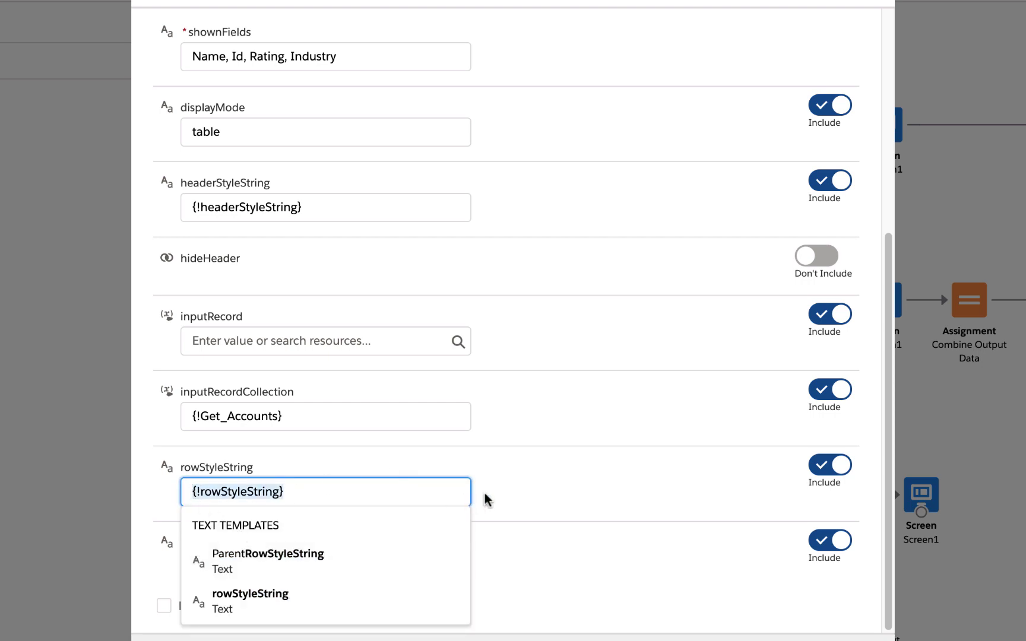
left_click(534, 496)
left_click(204, 468)
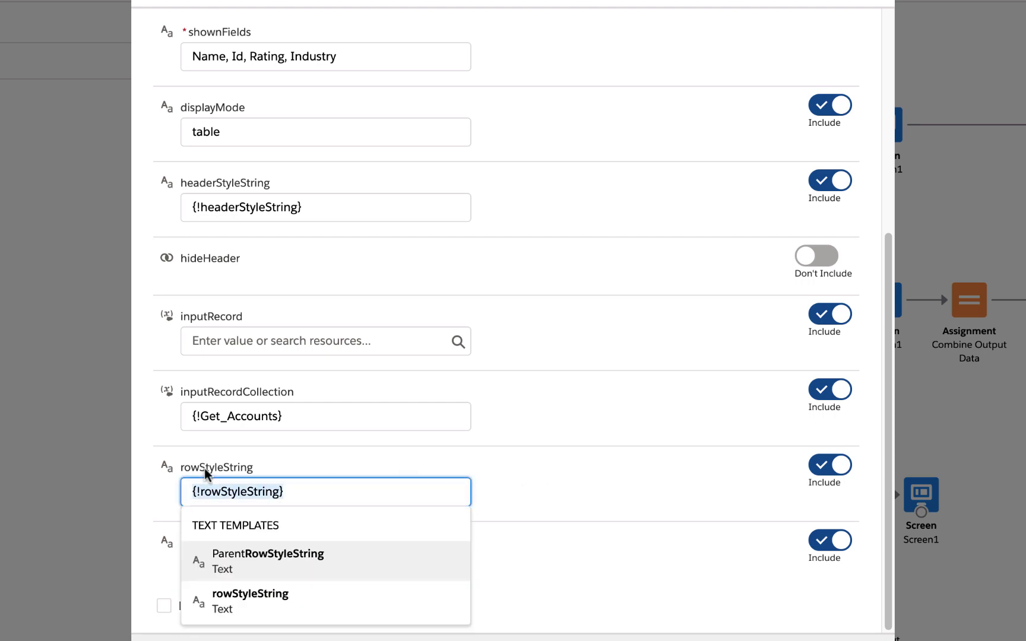
left_click(474, 494)
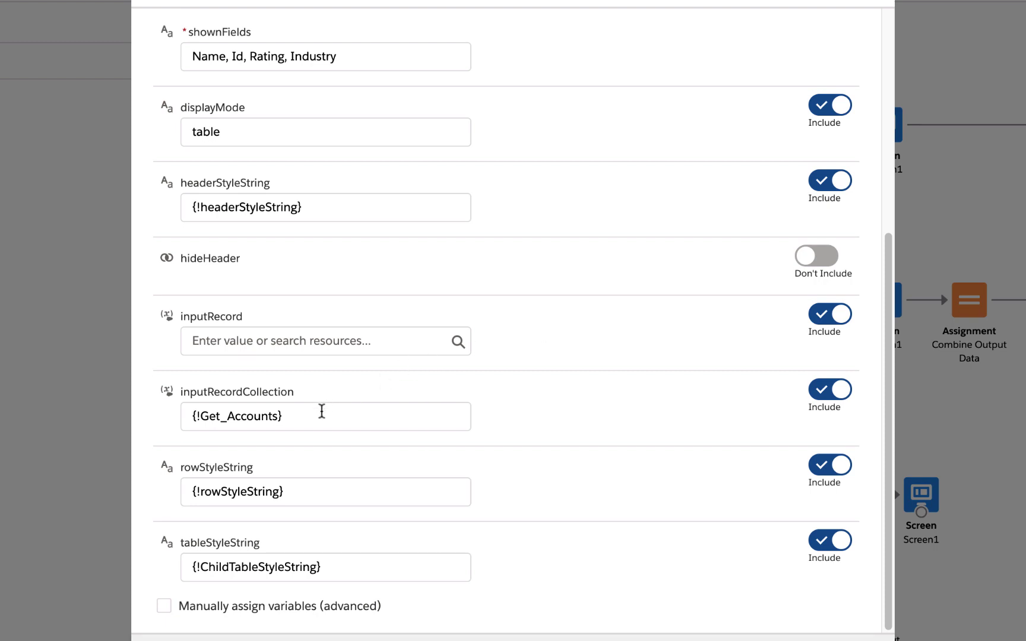
Check the inputRecordCollection value, then close the settings without changes.
left_click_drag(321, 412, 186, 414)
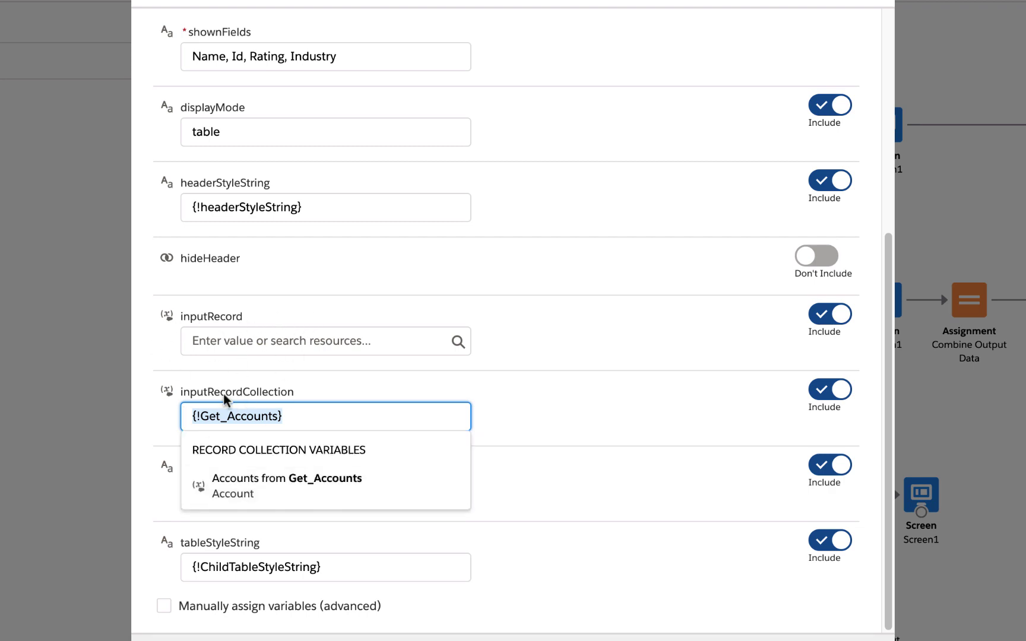
left_click(483, 420)
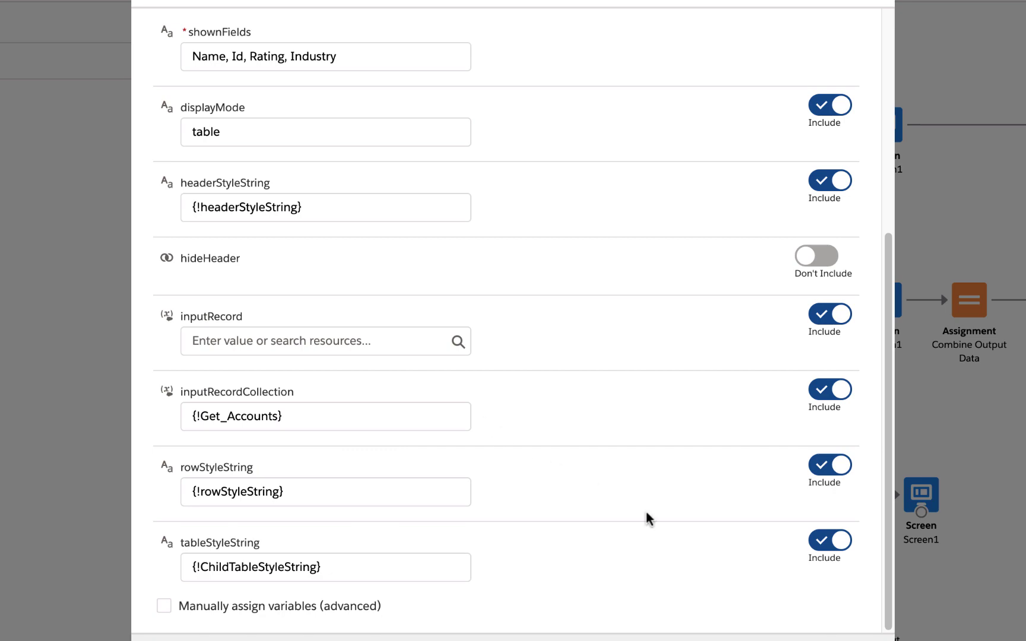
key("Escape")
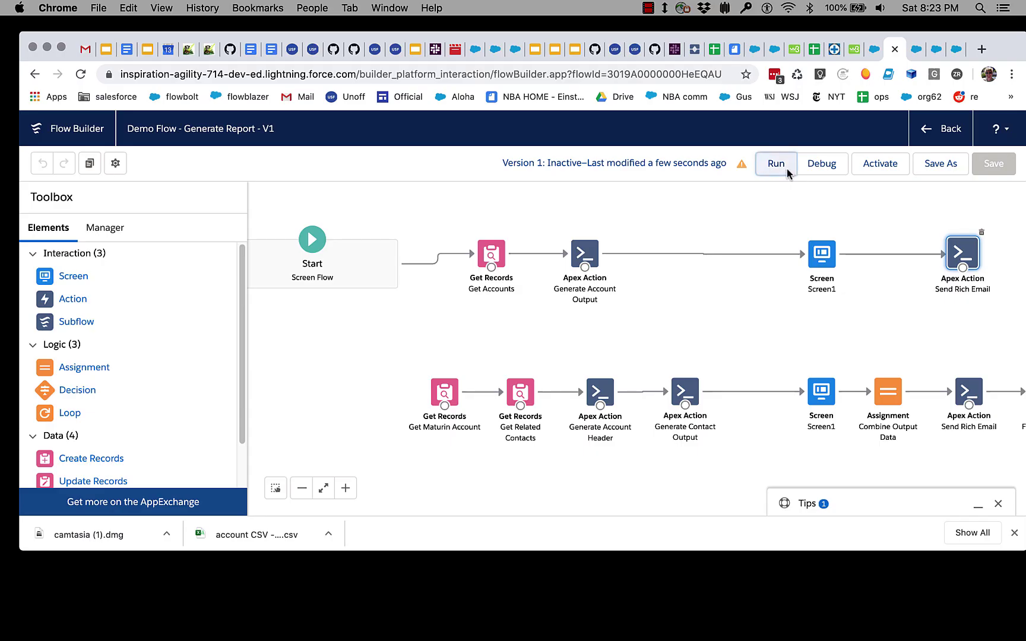
Run the flow and scroll through the green-headed table of account names, Ids, ratings and industries.
left_click(705, 351)
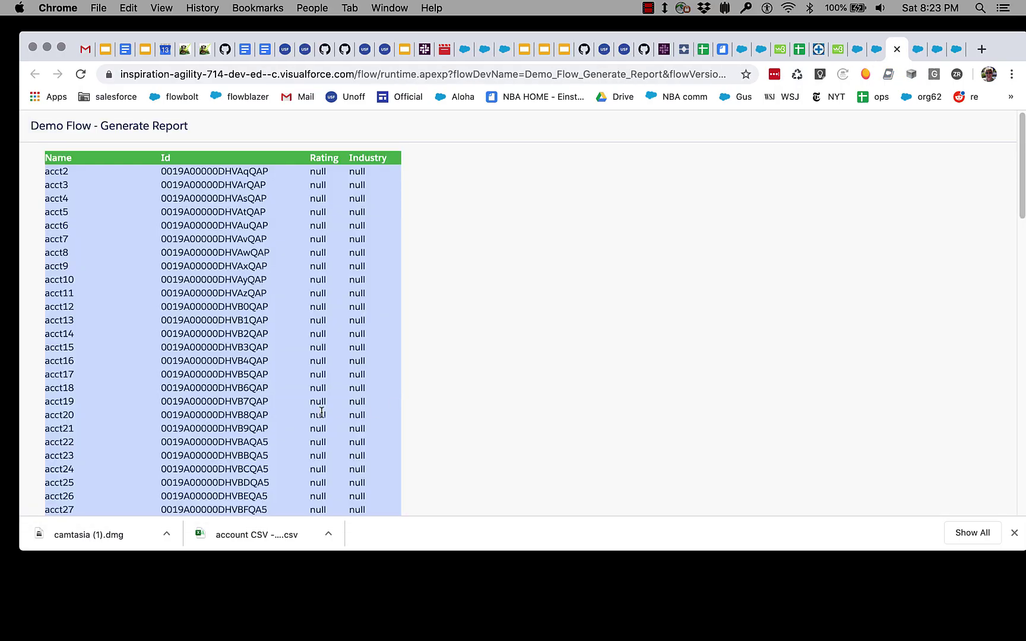
scroll(322, 412, "down", 20)
scroll(321, 411, "up", 15)
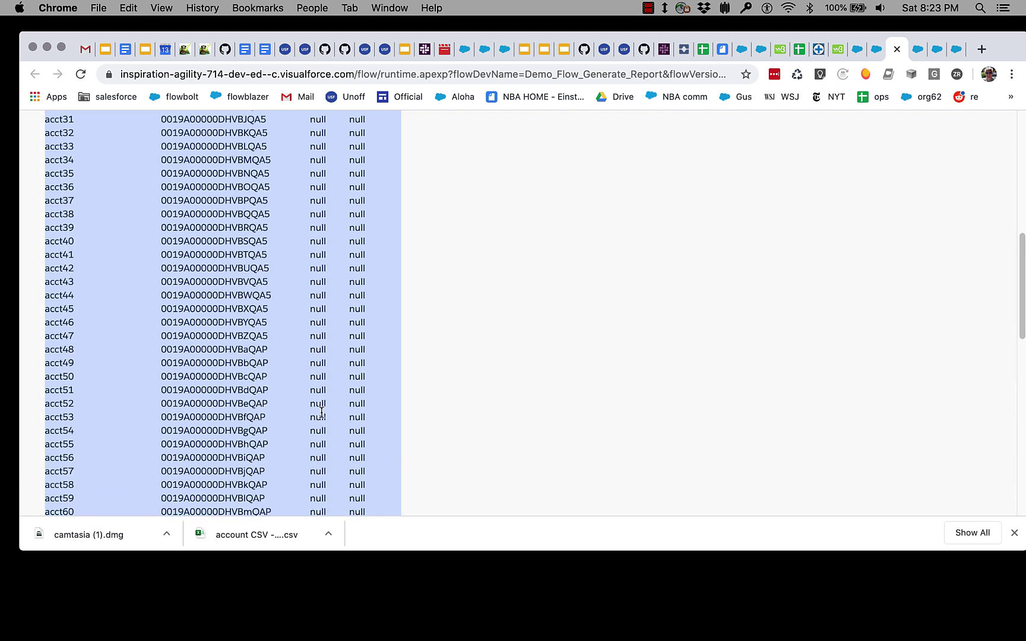
scroll(321, 411, "up", 5)
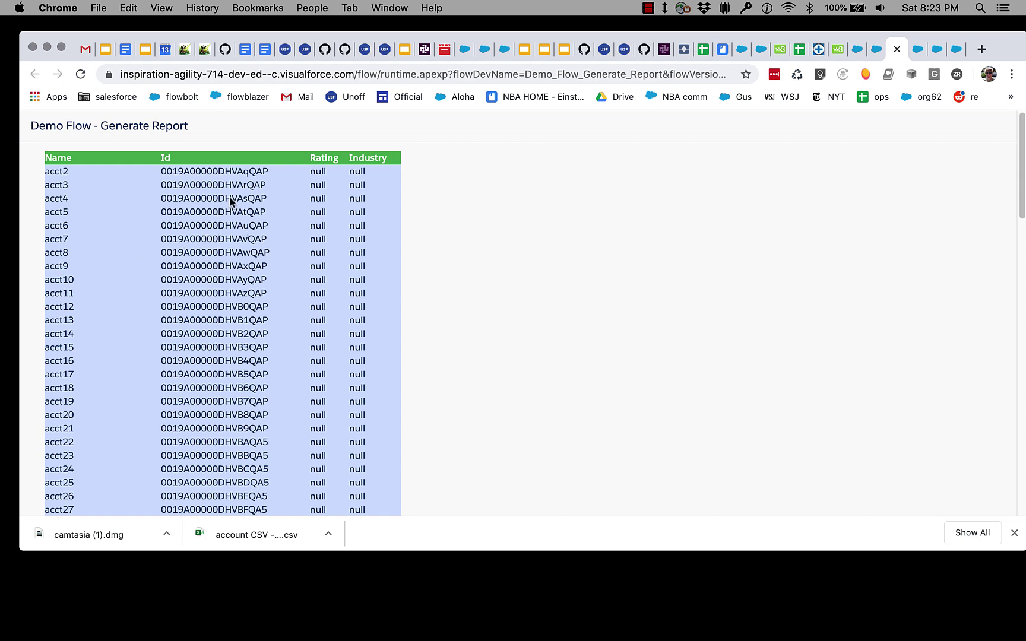
scroll(263, 292, "down", 1)
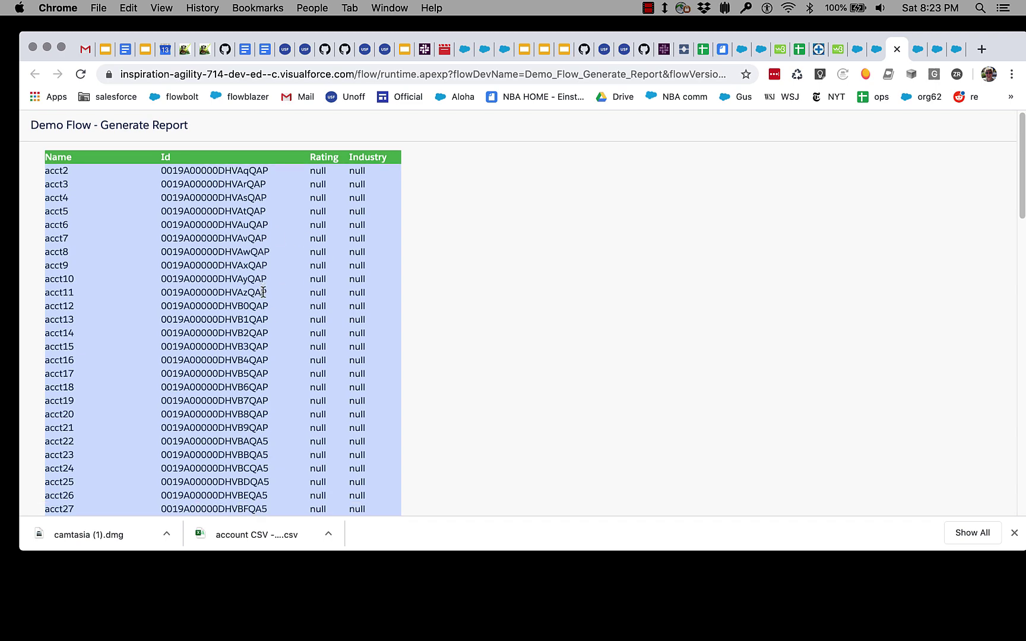
scroll(263, 292, "down", 20)
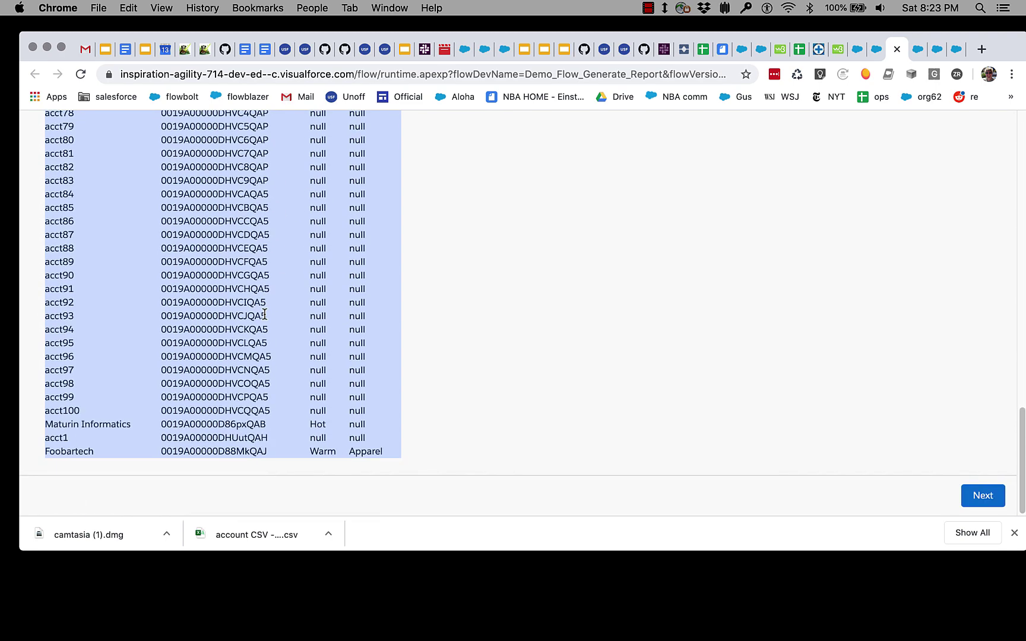
scroll(264, 314, "up", 20)
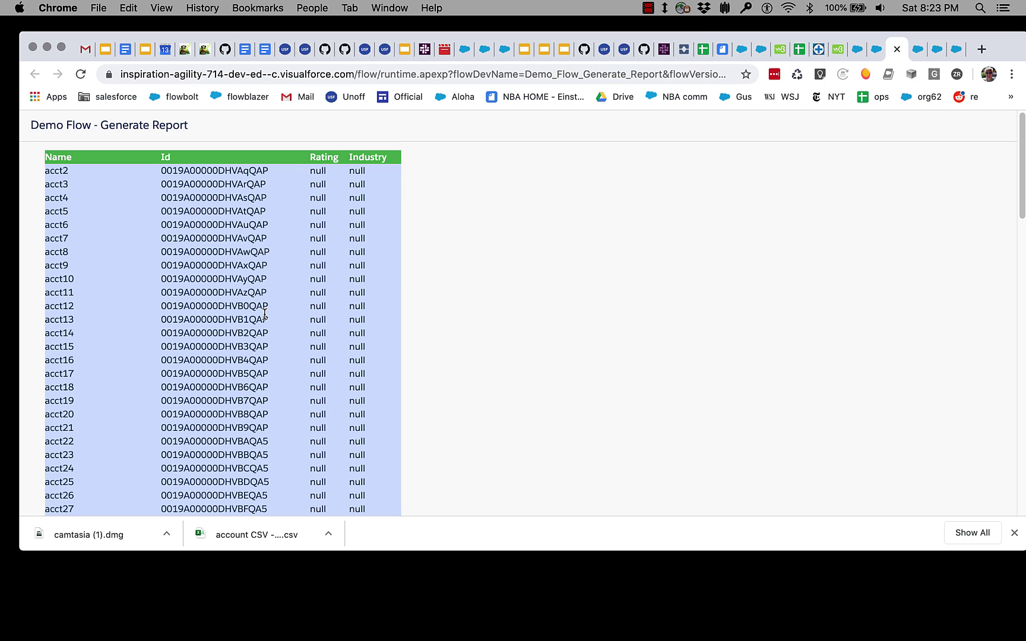
scroll(264, 314, "down", 20)
scroll(264, 315, "up", 20)
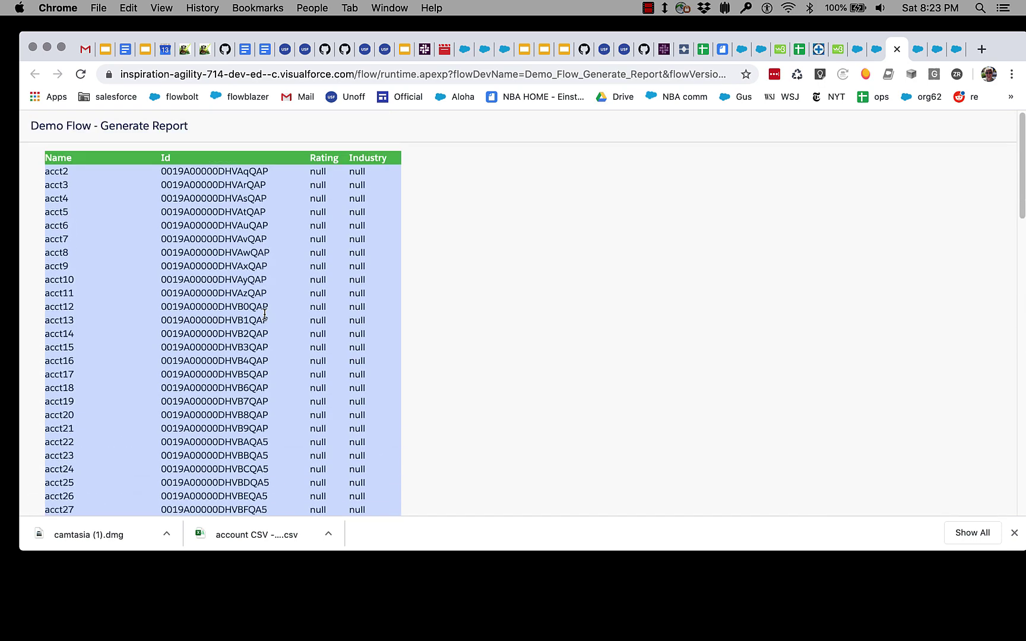
scroll(265, 314, "down", 5)
scroll(265, 314, "up", 5)
Finish reviewing the report, advance past the screen, and switch to the Gmail desktop.
scroll(736, 383, "down", 3)
scroll(736, 380, "down", 15)
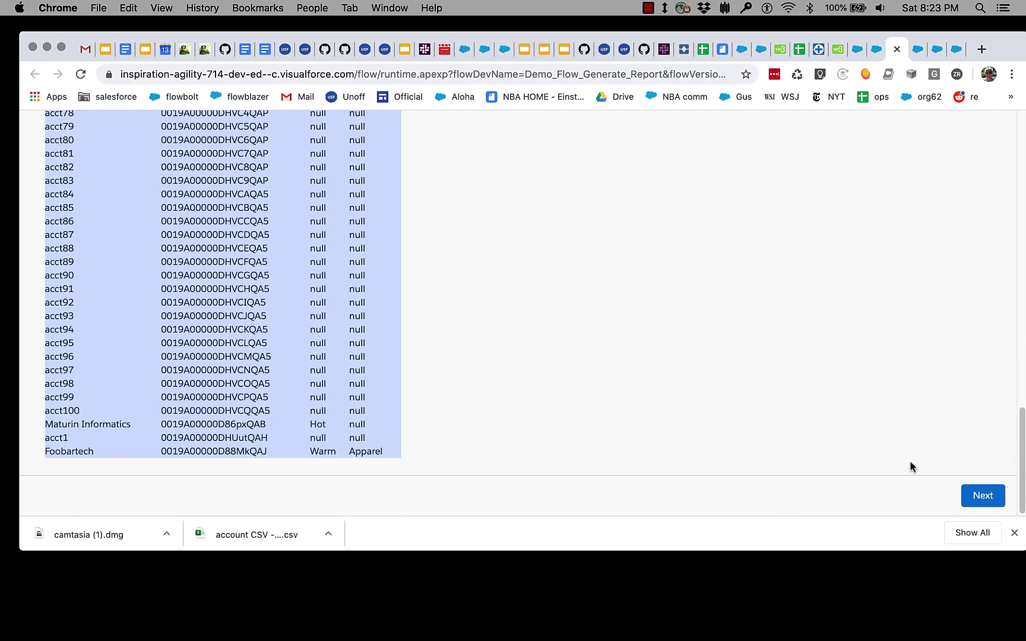
left_click(991, 487)
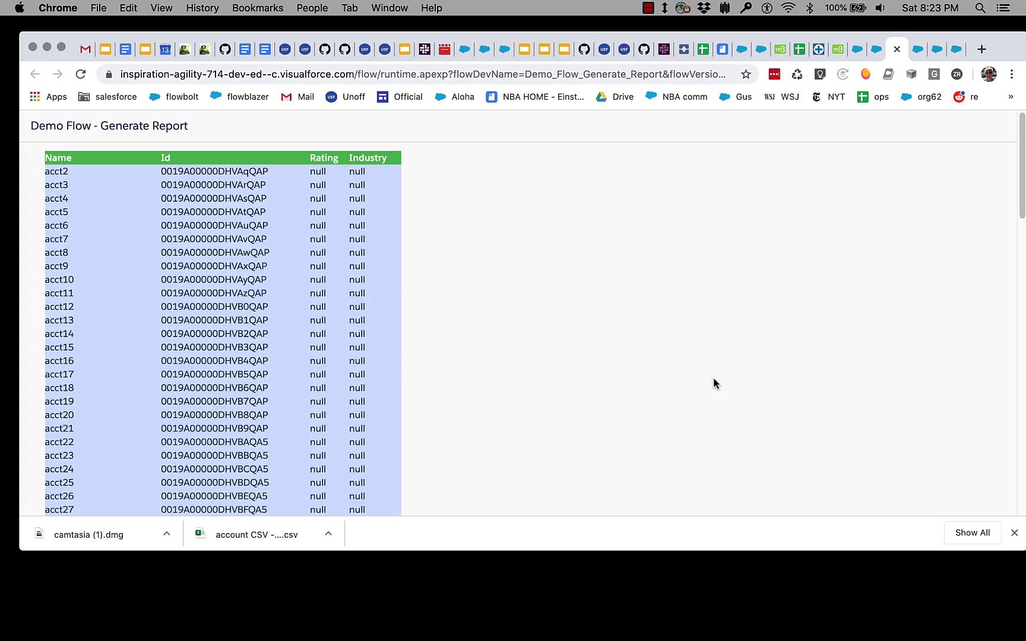
key("ctrl+Right")
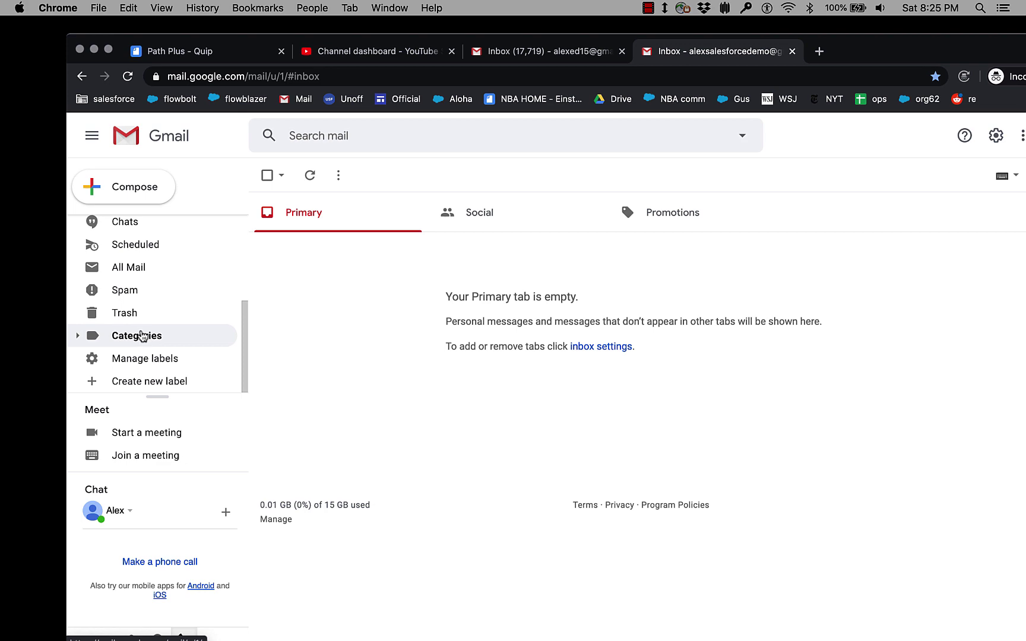
Open 'Sandbox: Test Email' from All Mail, scroll its emailed account table, and return to Flow Builder.
left_click(132, 270)
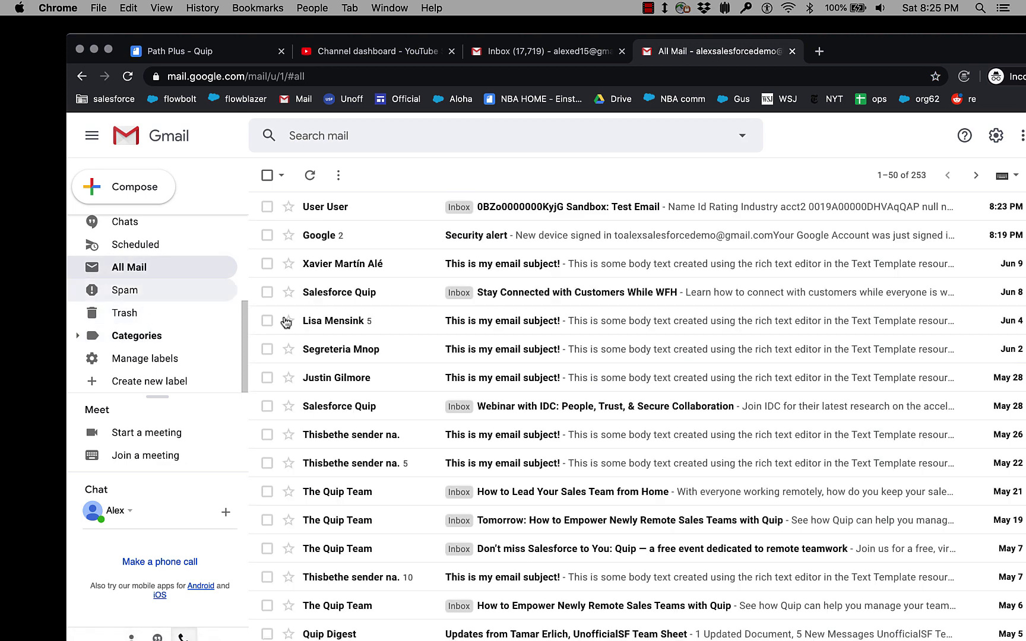
left_click(662, 208)
scroll(602, 395, "down", 10)
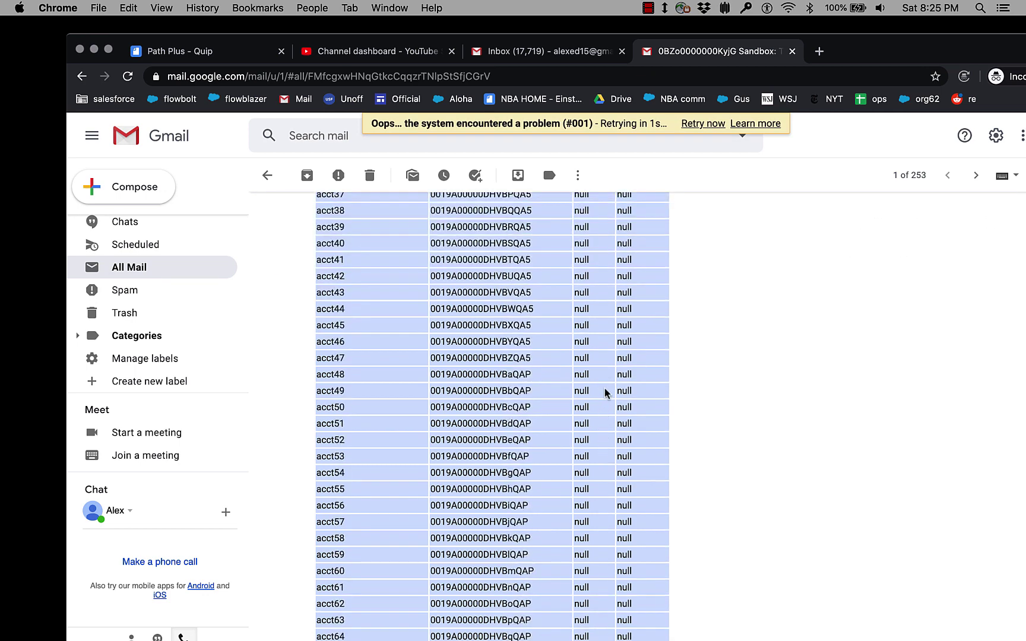
scroll(605, 390, "down", 10)
scroll(604, 390, "up", 10)
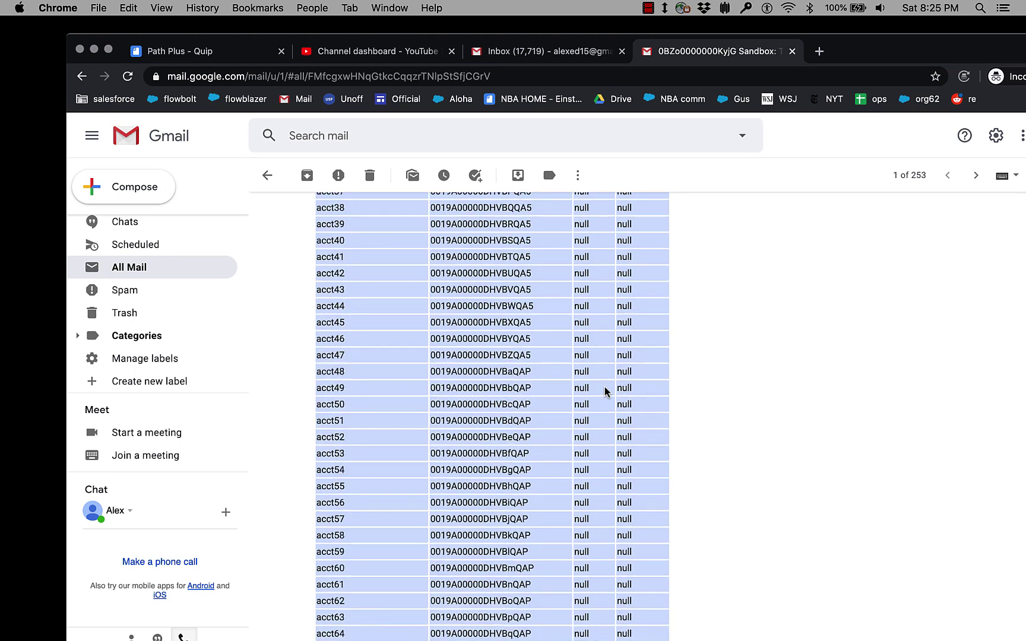
scroll(605, 386, "up", 10)
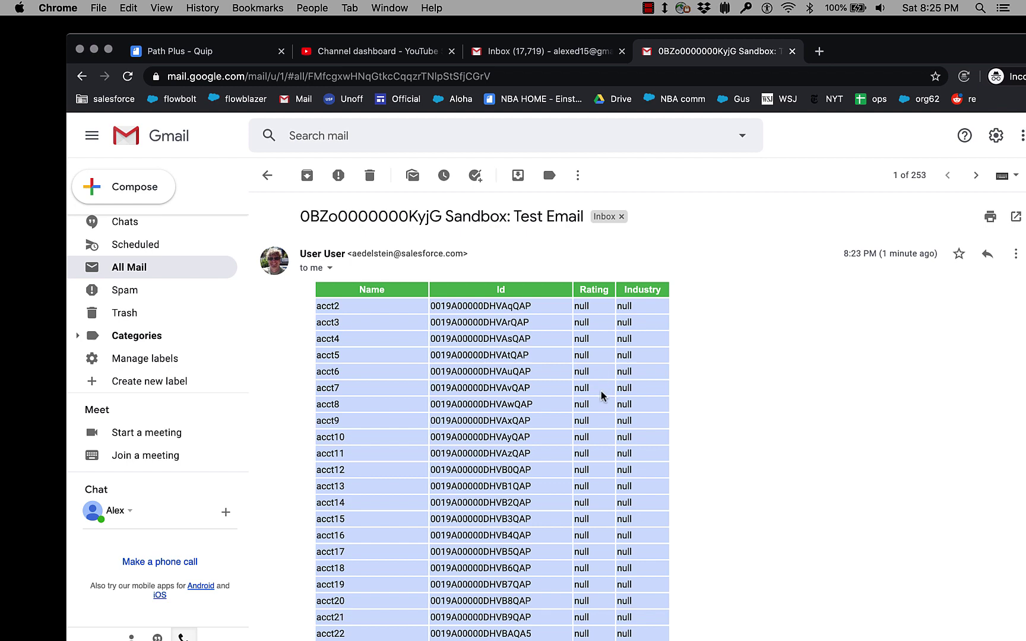
key("super+grave")
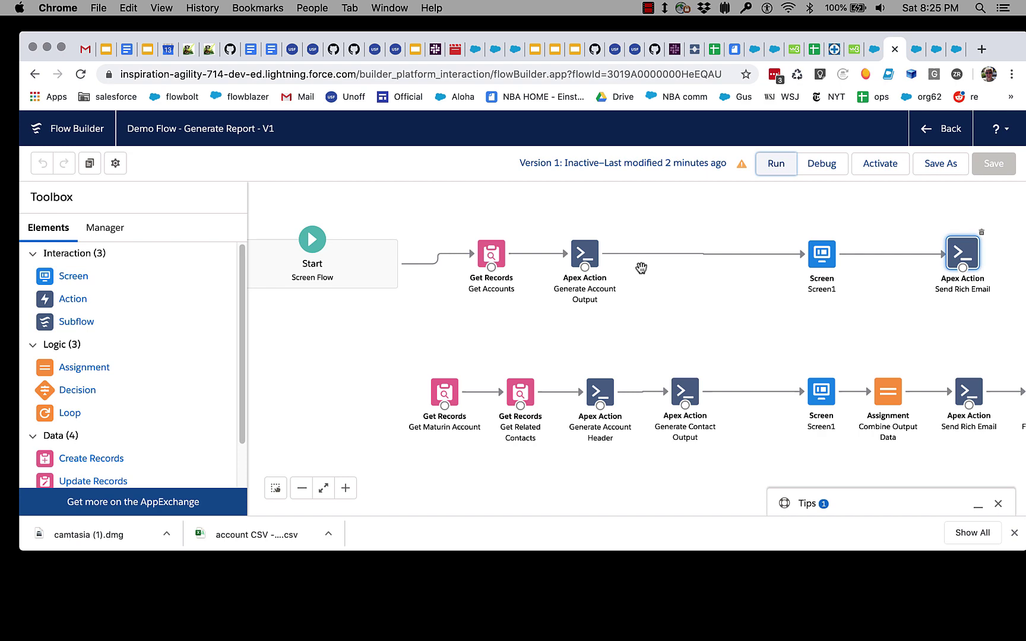
double_click(587, 254)
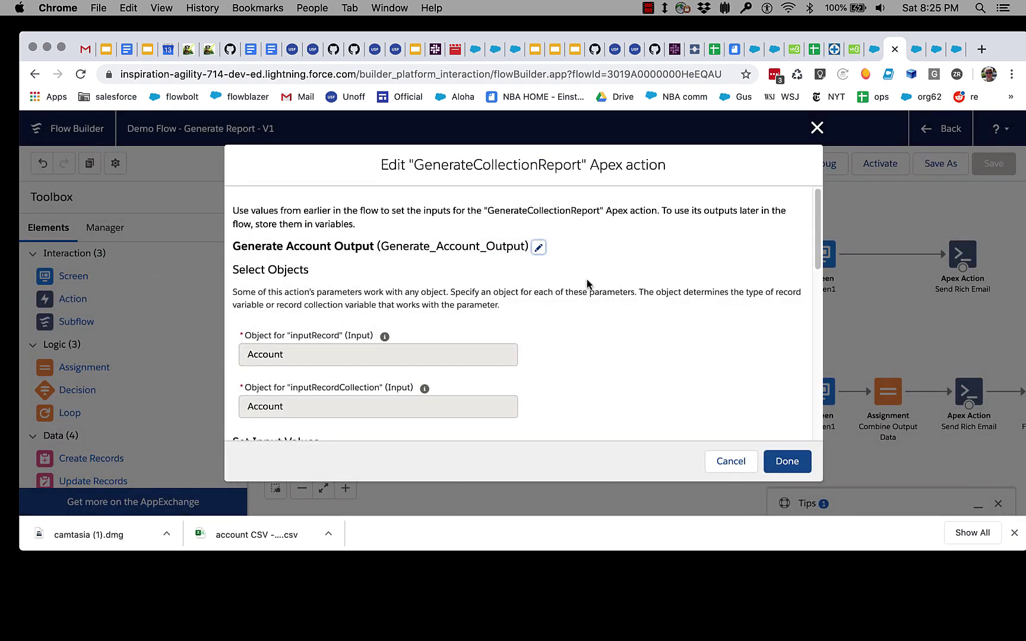
scroll(628, 390, "down", 8)
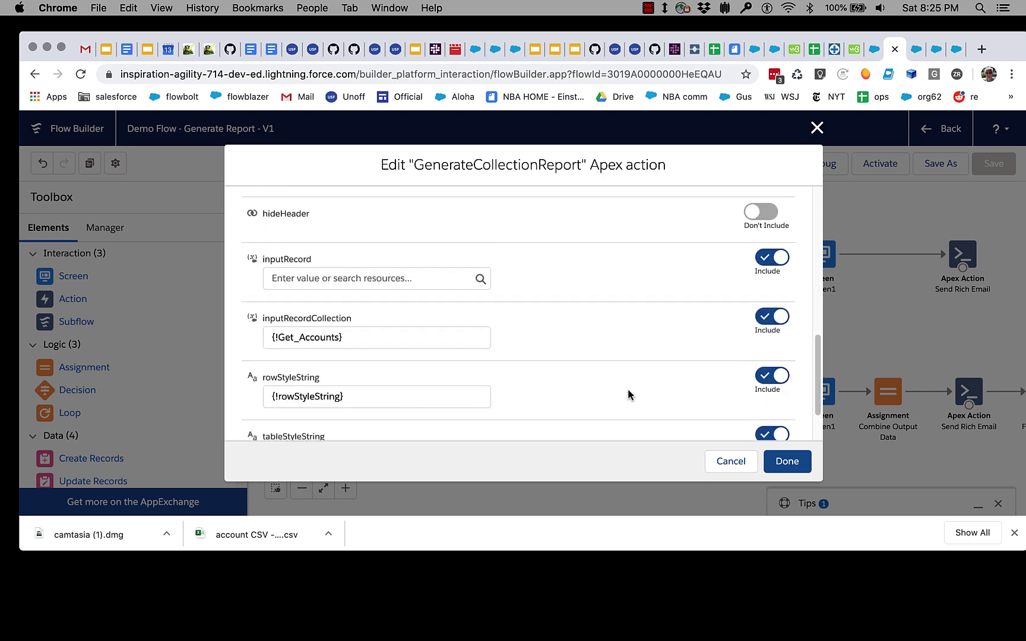
scroll(628, 395, "down", 2)
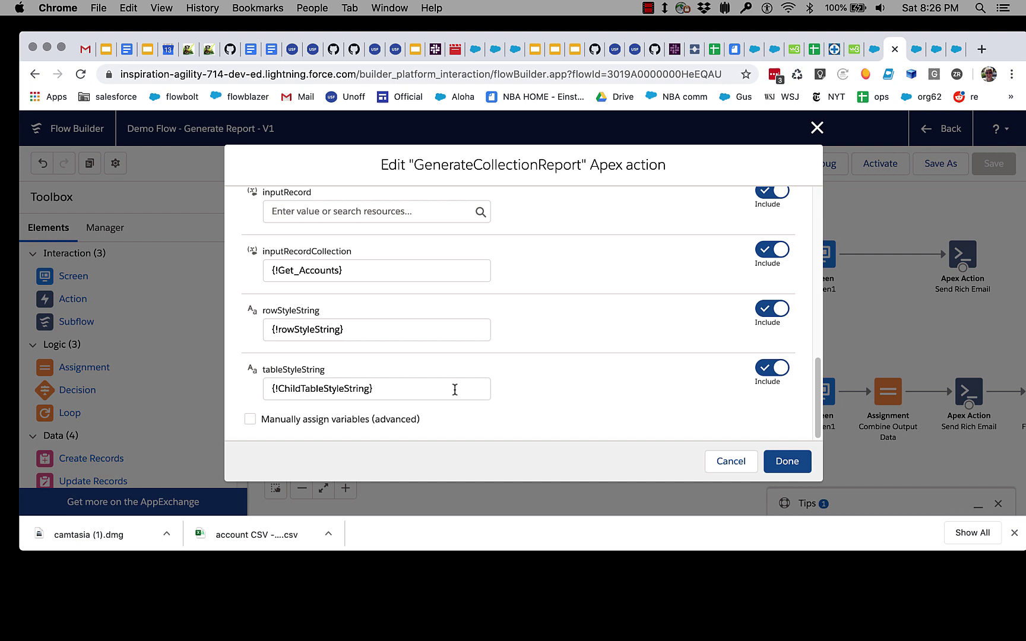
left_click_drag(455, 389, 265, 390)
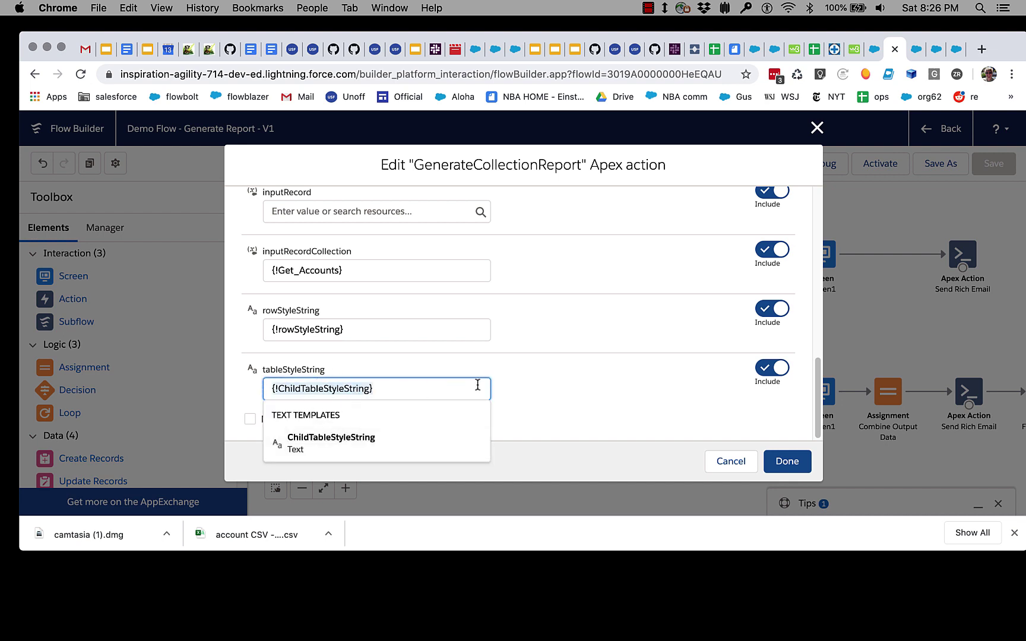
left_click(566, 394)
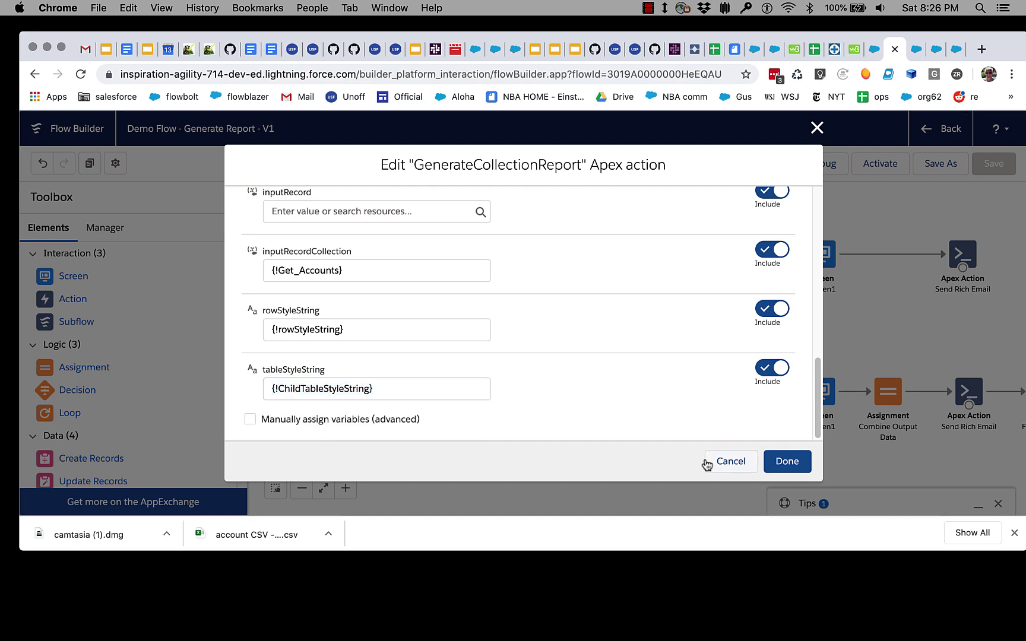
left_click(716, 465)
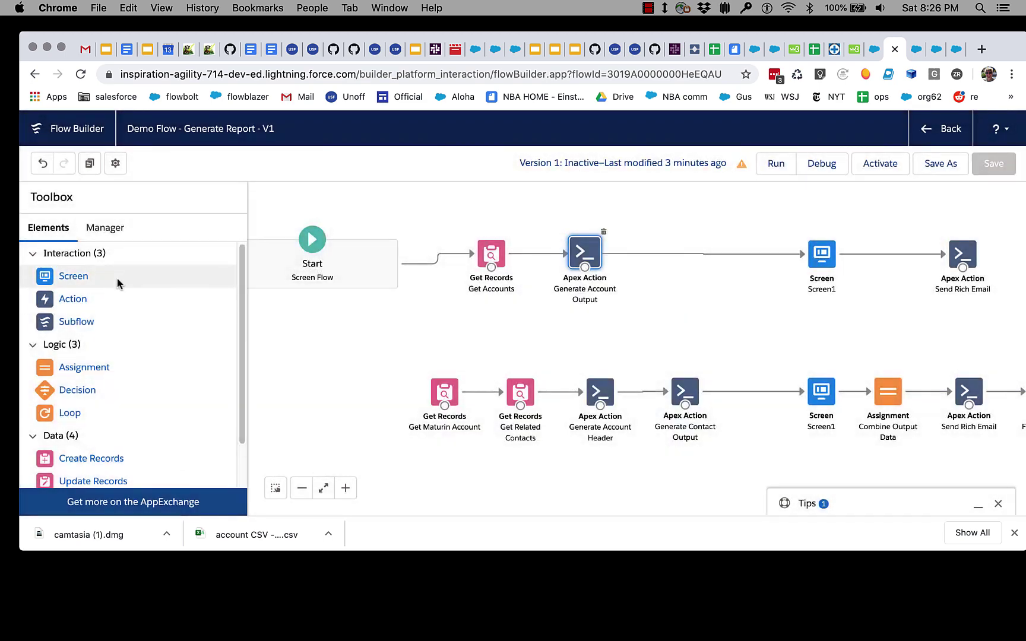
List the flow's resources in the Manager tab, scroll through its text templates, then view the runtime table.
left_click(104, 233)
scroll(144, 378, "down", 5)
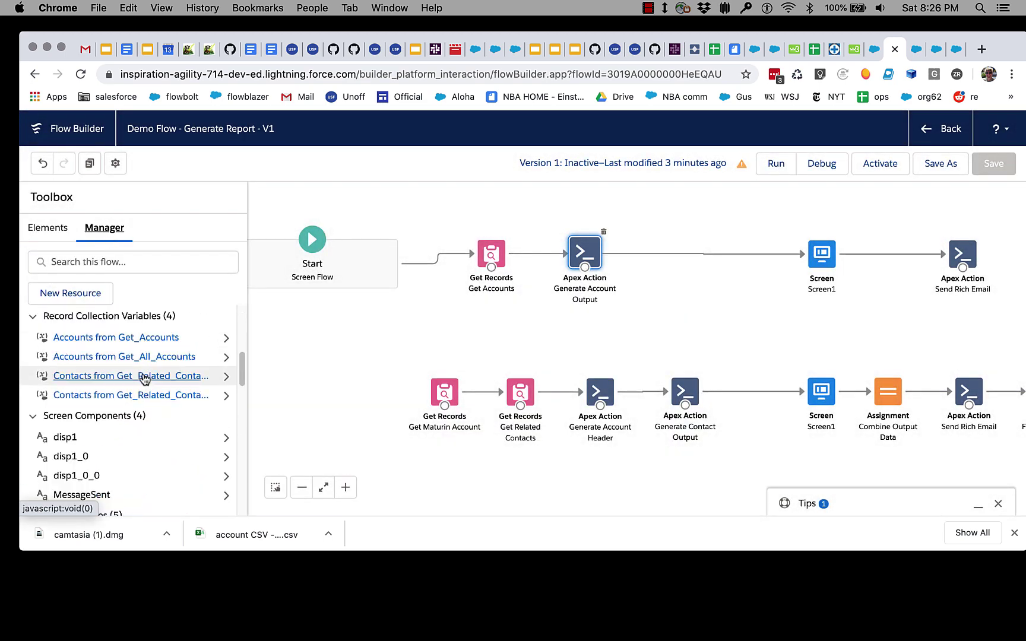
scroll(144, 379, "up", 5)
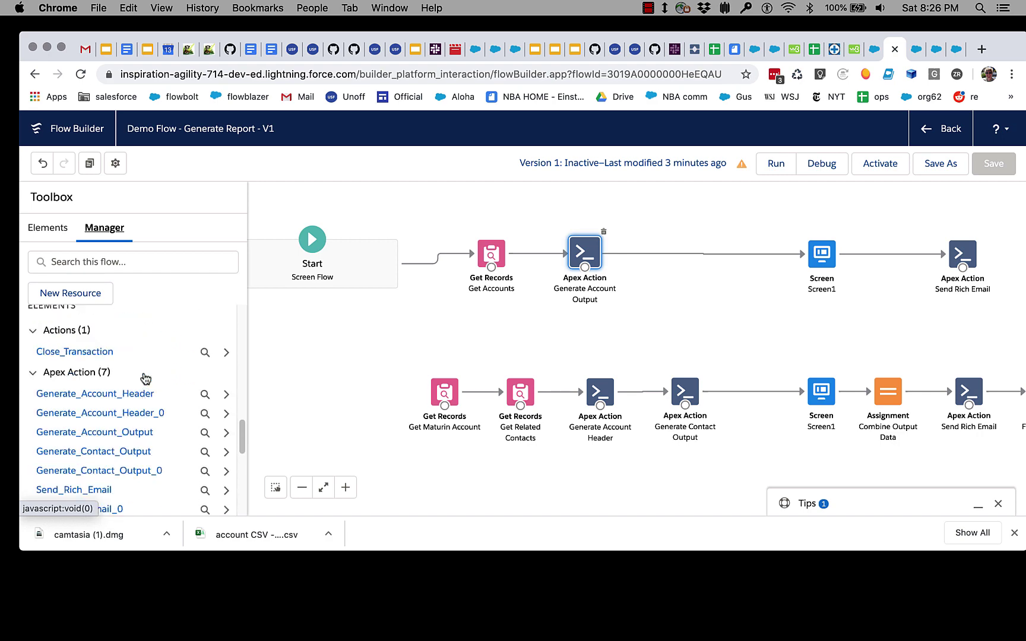
scroll(144, 379, "down", 1)
scroll(144, 374, "up", 3)
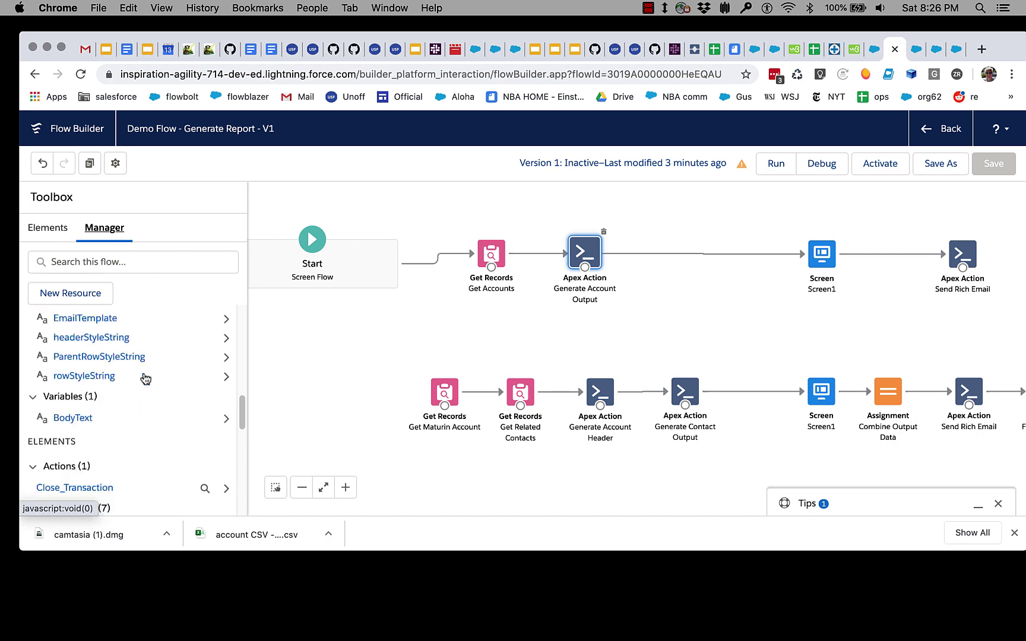
scroll(144, 378, "up", 2)
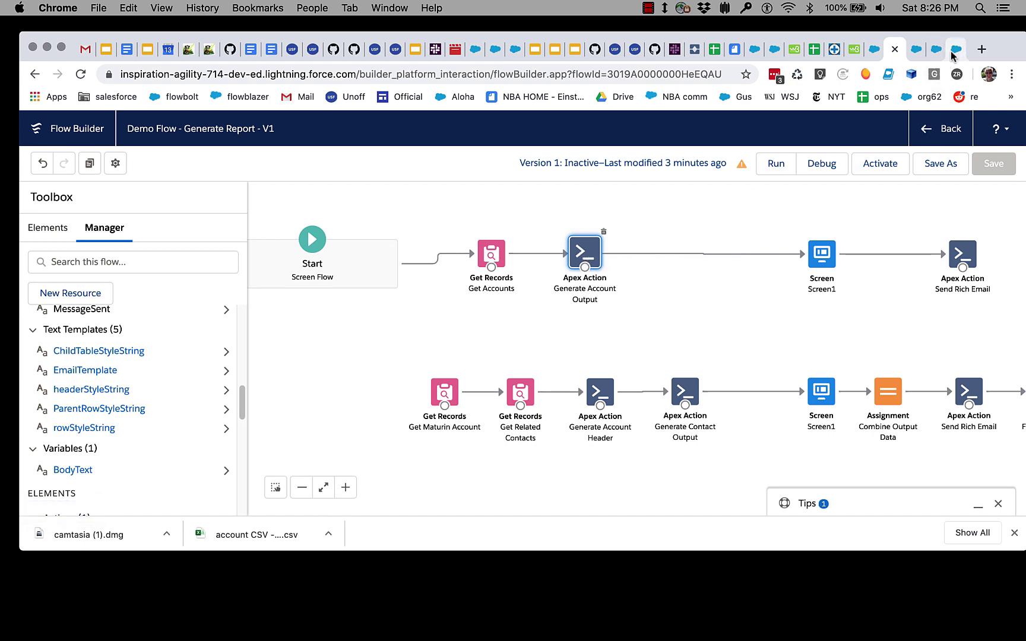
left_click(916, 49)
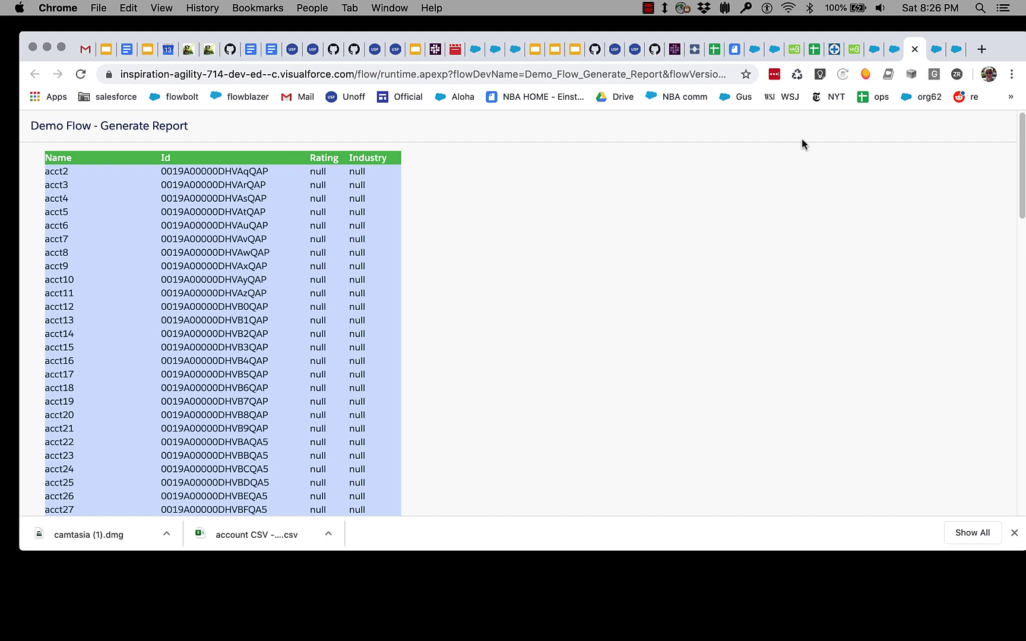
left_click(891, 54)
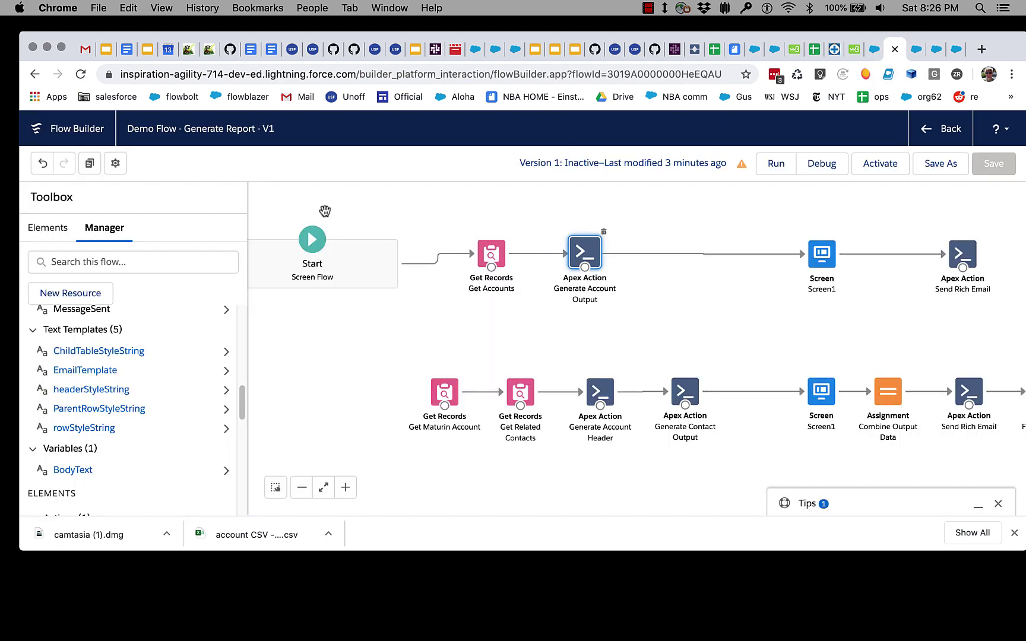
left_click(117, 390)
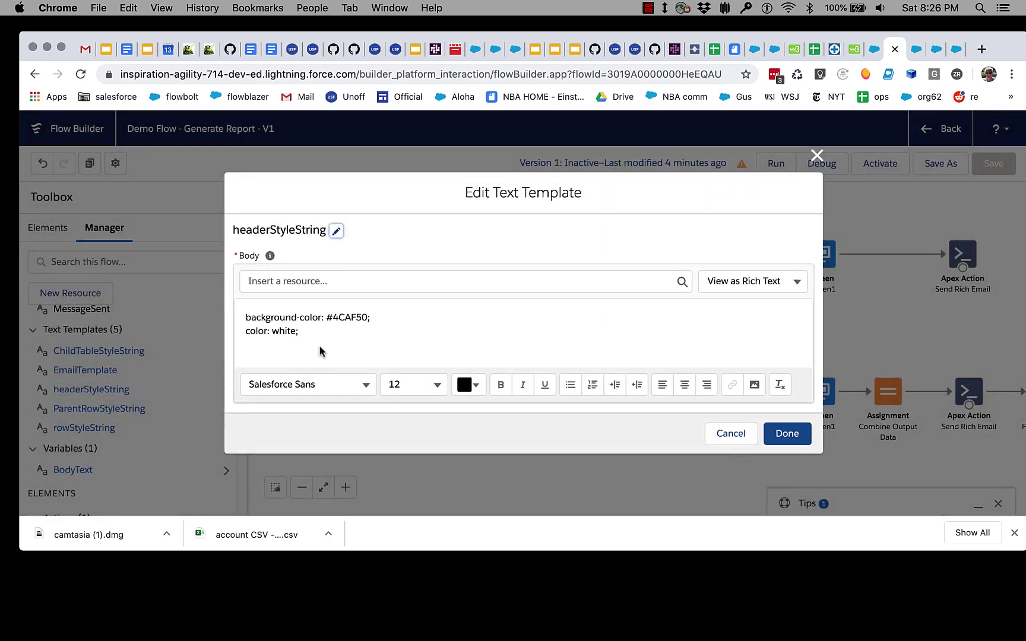
left_click(245, 318)
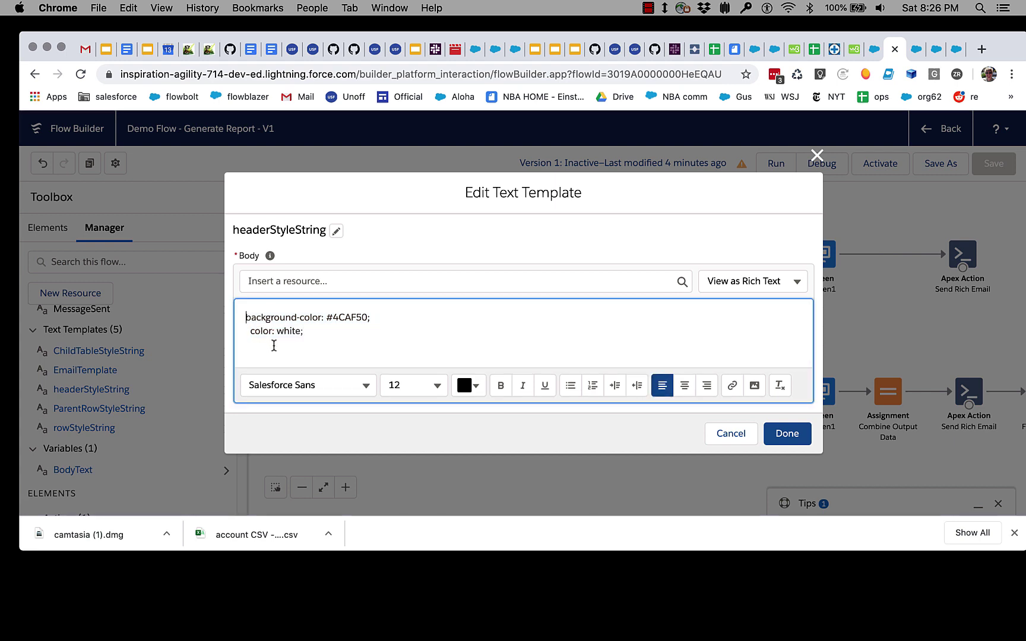
double_click(340, 317)
left_click(328, 319)
left_click_drag(328, 319, 366, 322)
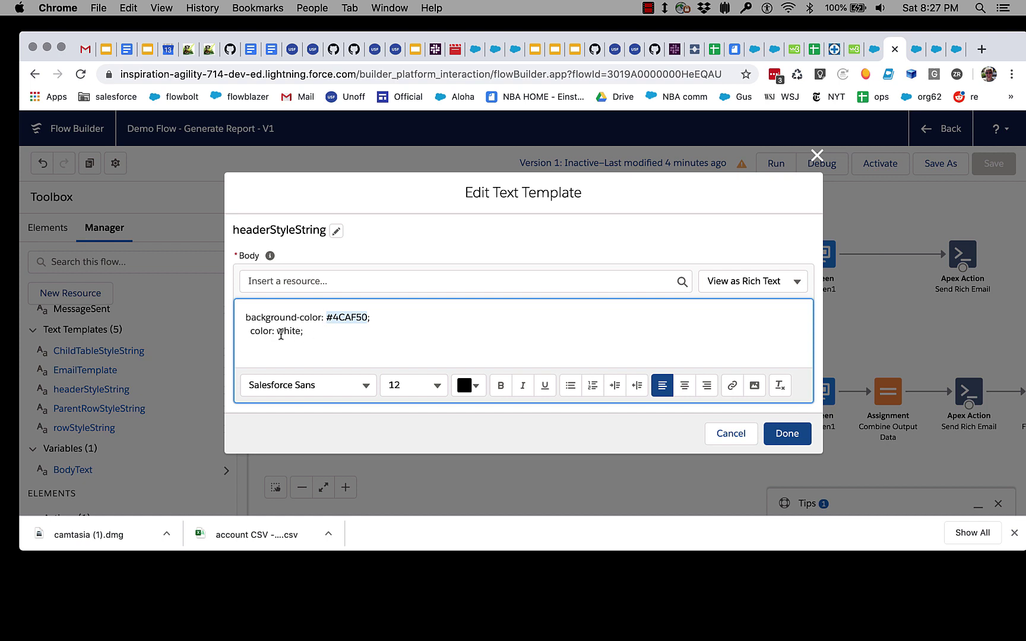
left_click_drag(250, 331, 306, 334)
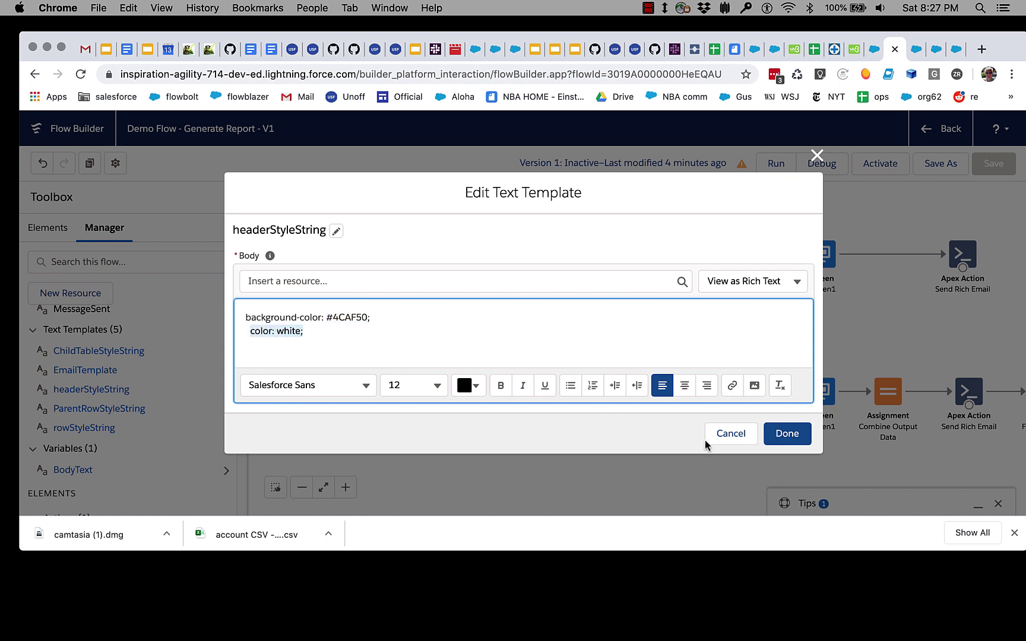
left_click(736, 442)
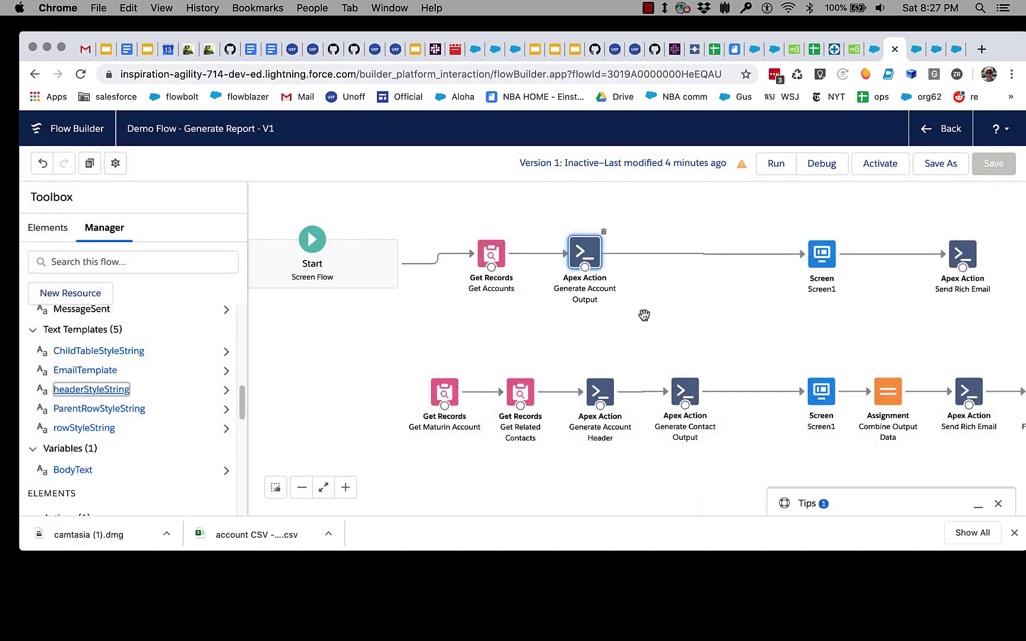
left_click(914, 54)
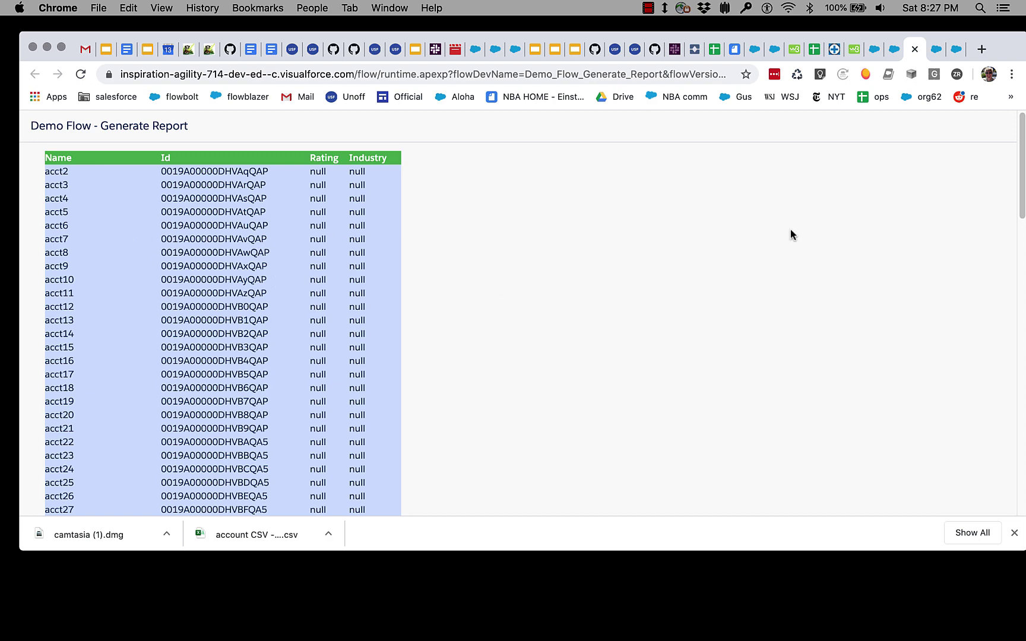
left_click(895, 56)
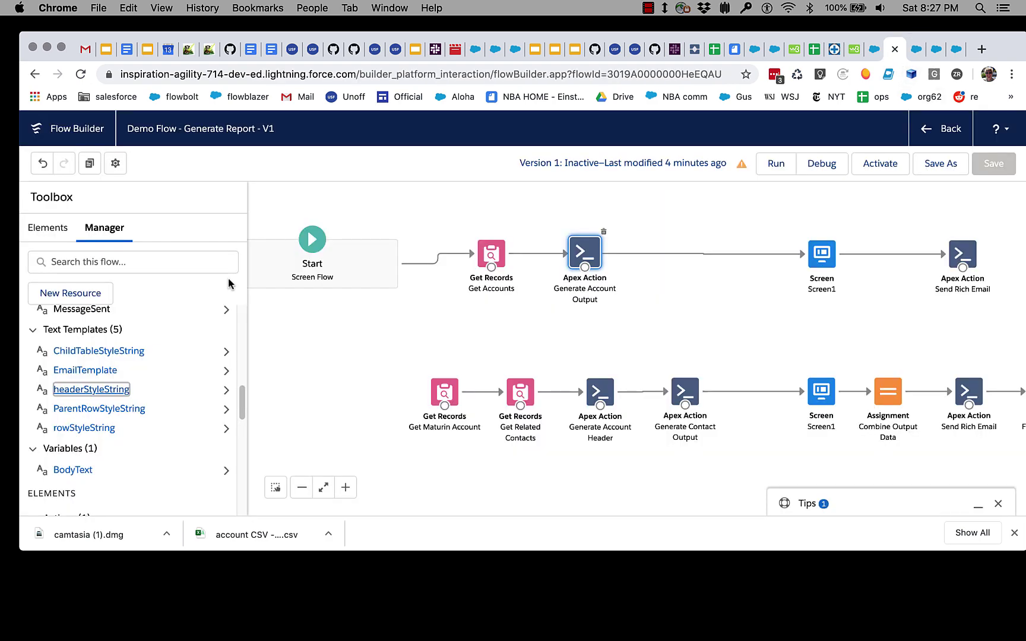
double_click(574, 256)
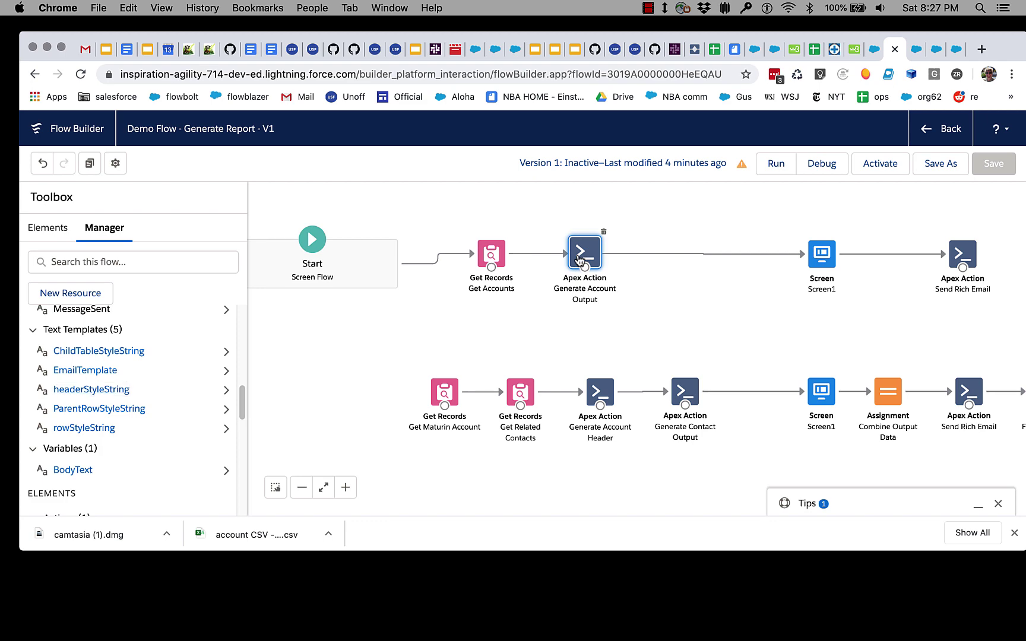
scroll(371, 369, "down", 10)
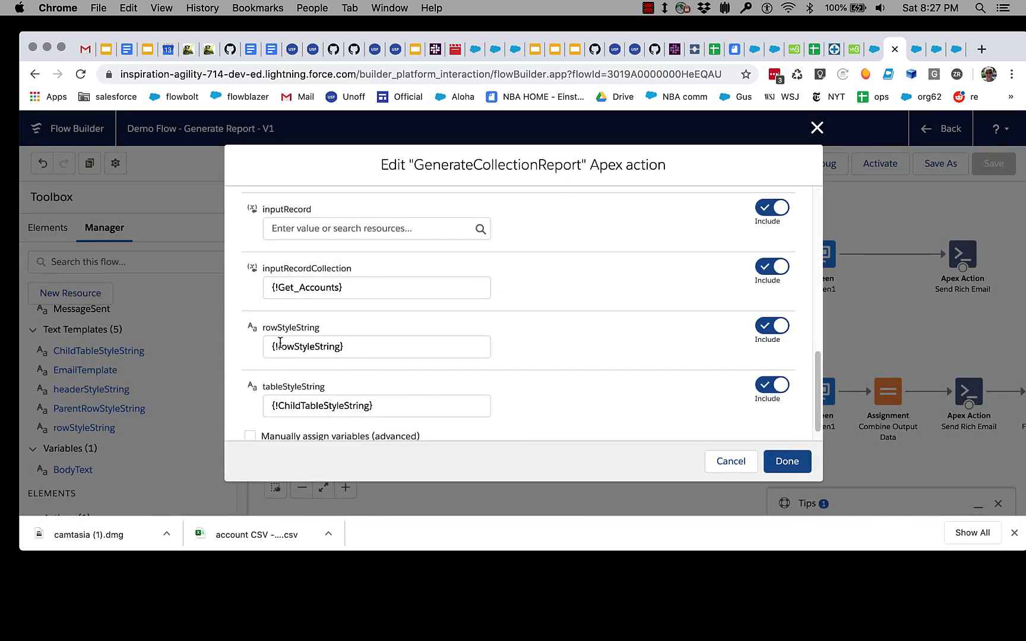
left_click(720, 461)
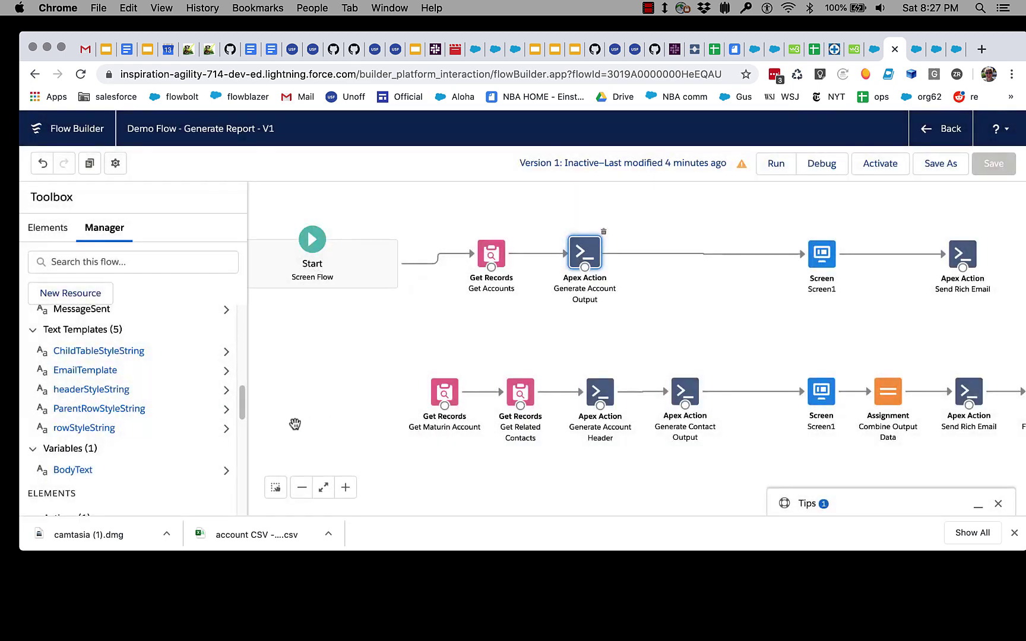
left_click(94, 429)
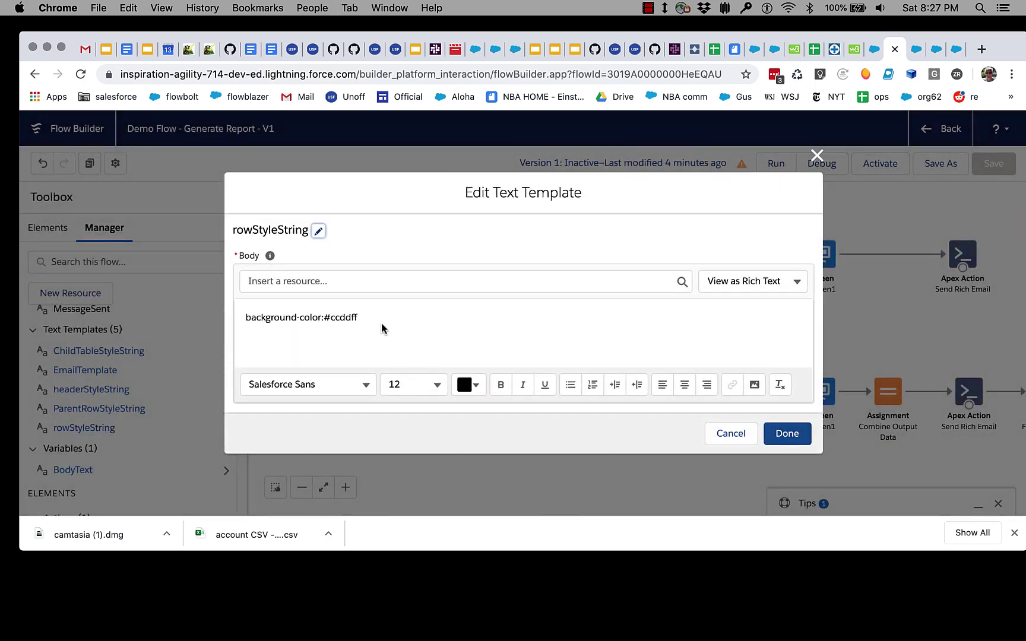
left_click(736, 434)
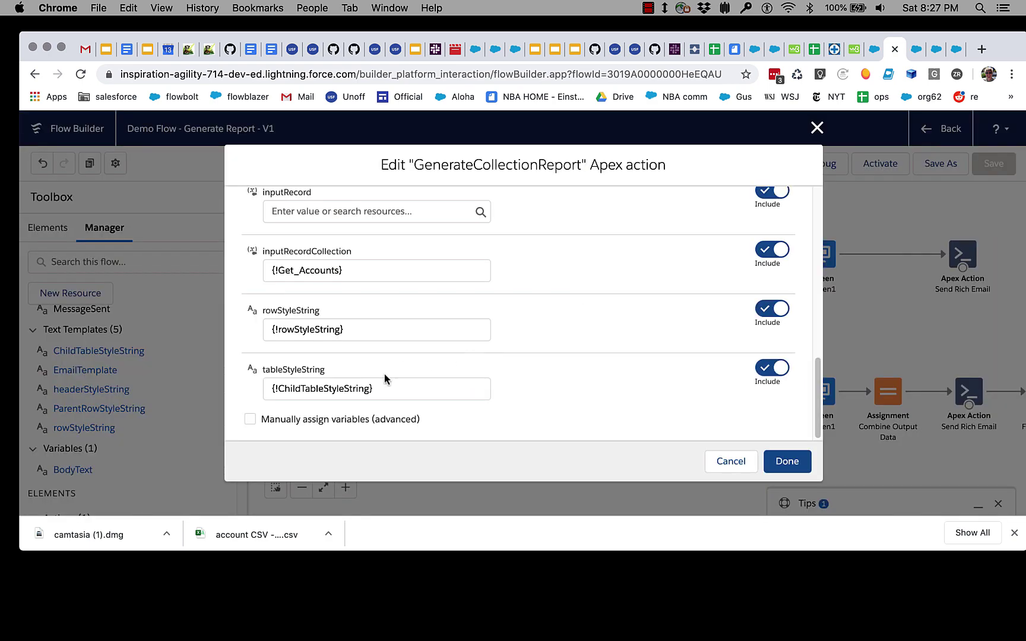
left_click_drag(373, 389, 219, 438)
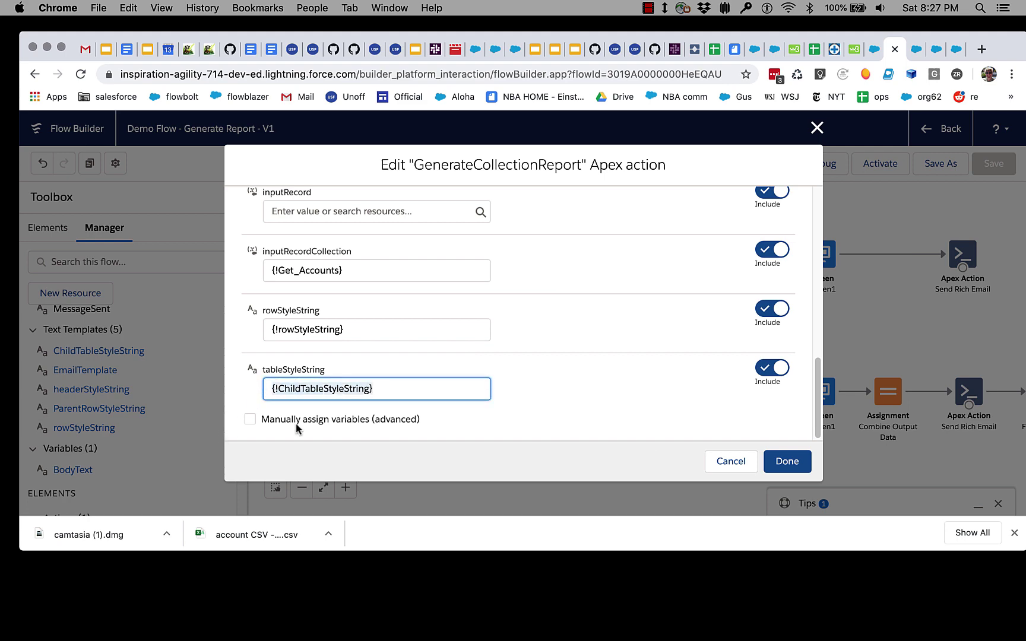
left_click(731, 461)
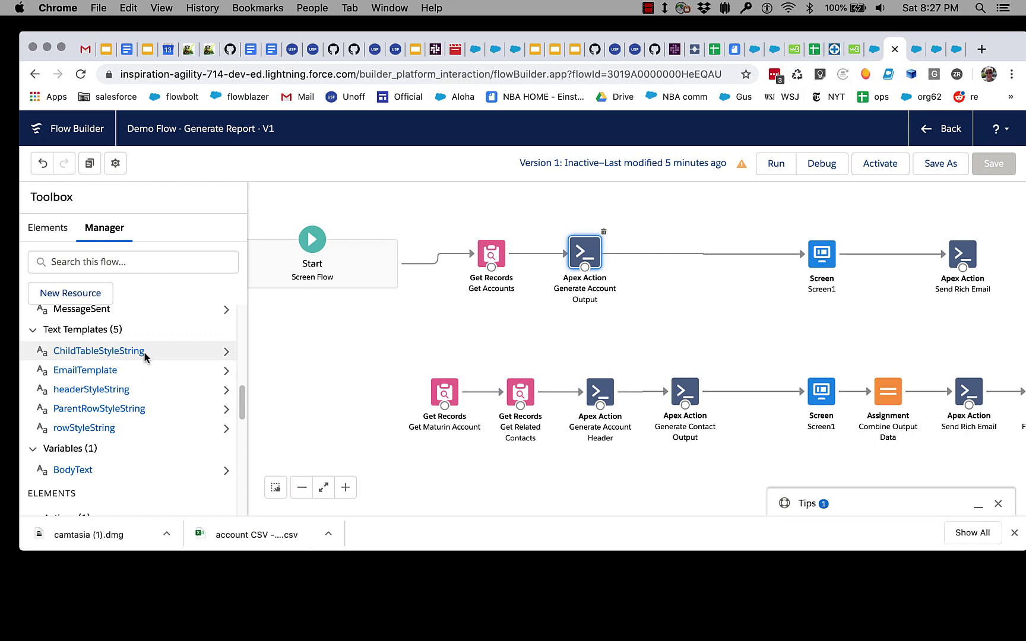
left_click(140, 353)
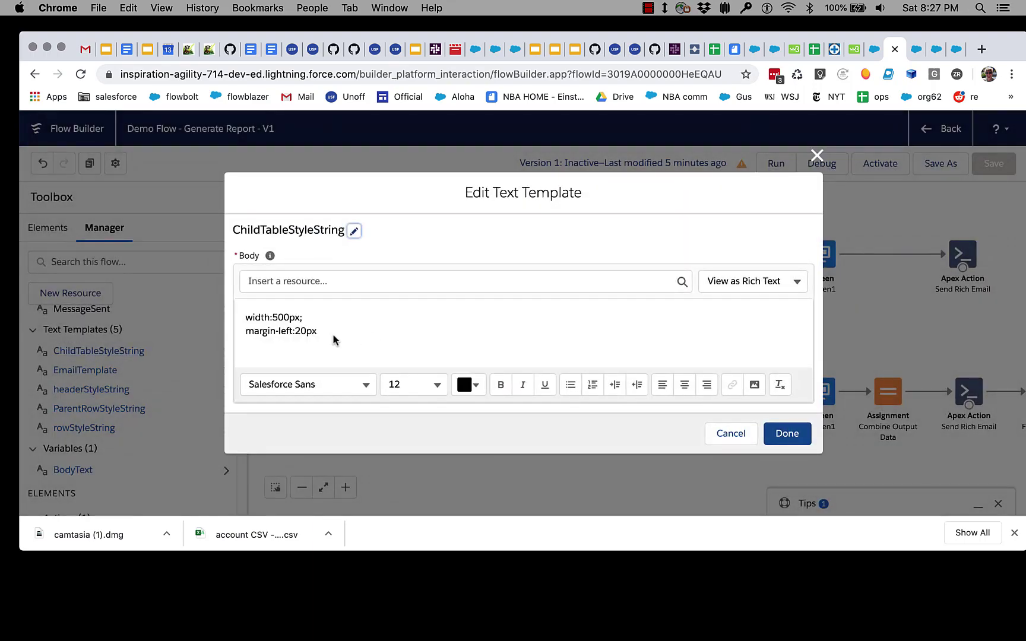
left_click_drag(331, 334, 241, 315)
left_click(241, 315)
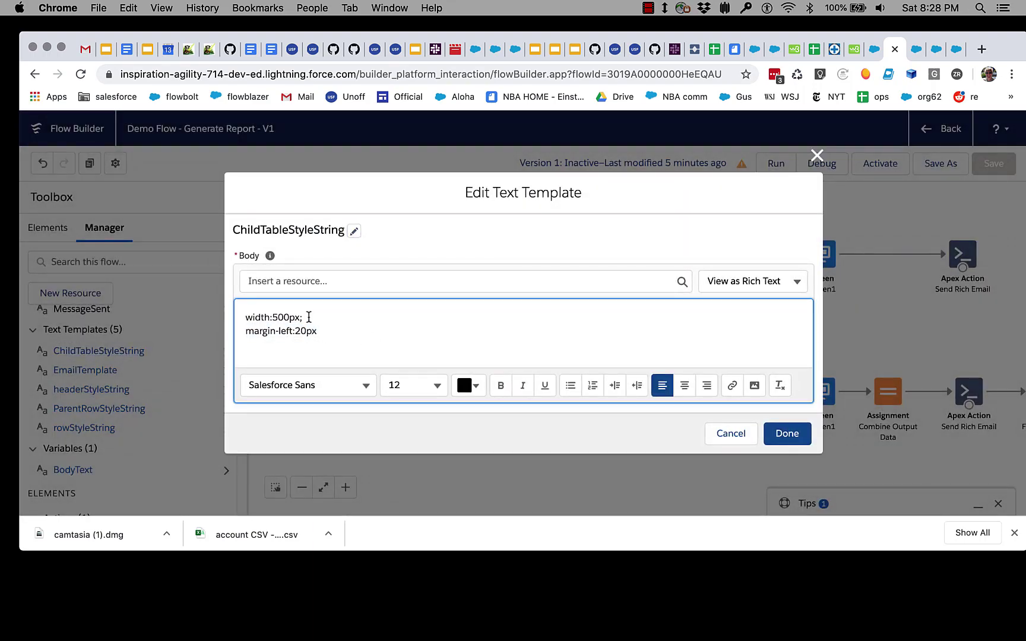
left_click_drag(308, 317, 256, 310)
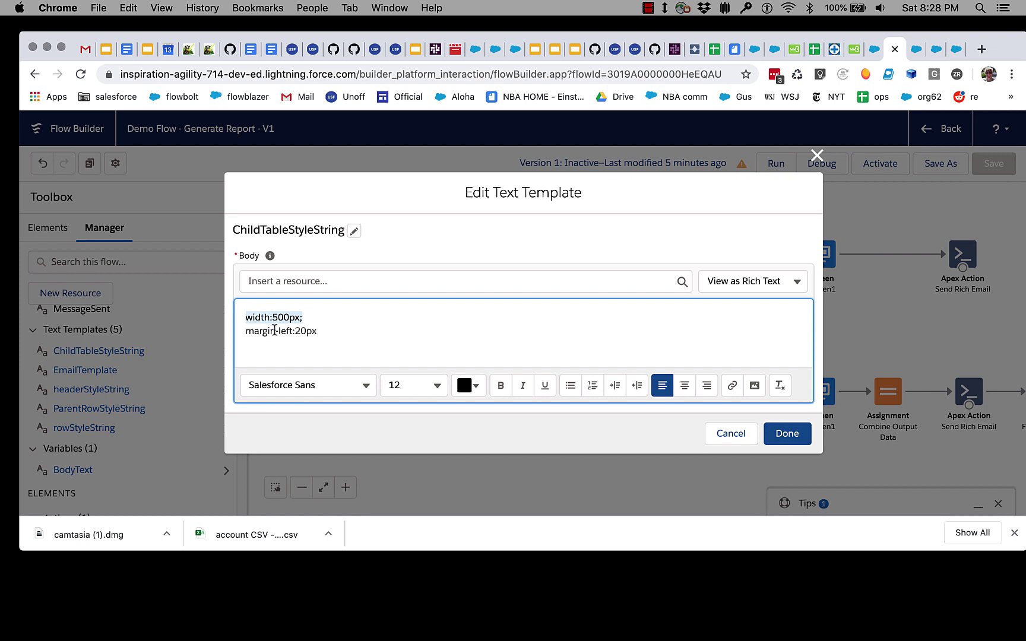
left_click(320, 333)
left_click_drag(319, 332, 243, 331)
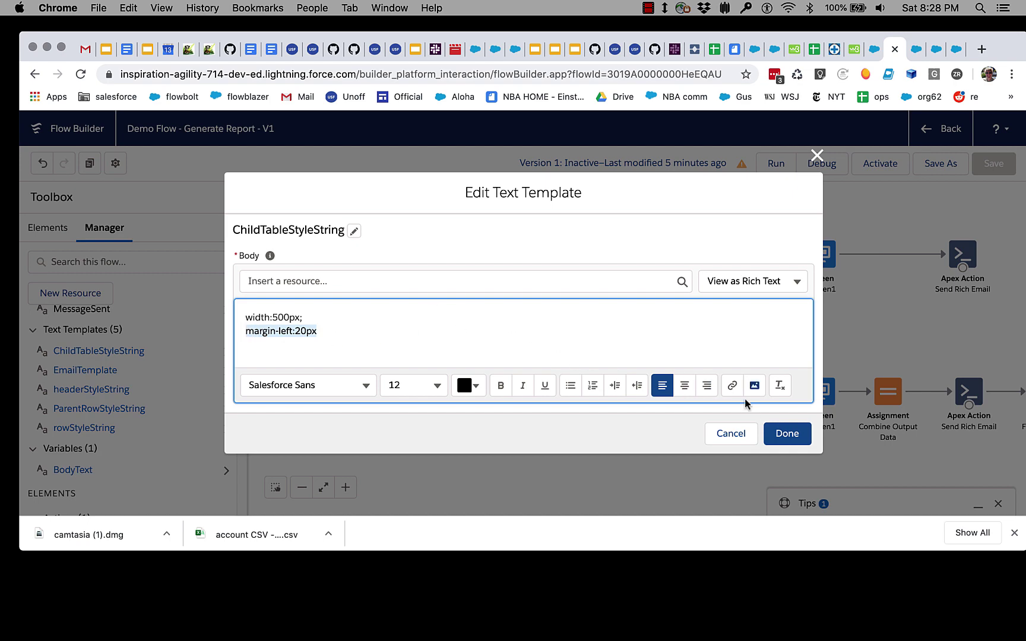
left_click(734, 434)
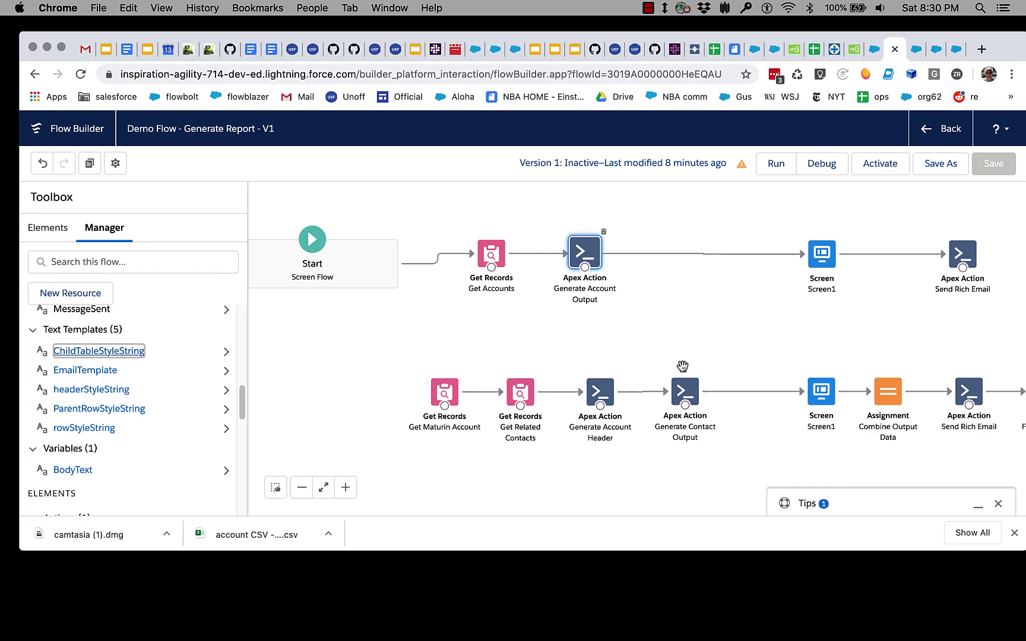
left_click(118, 355)
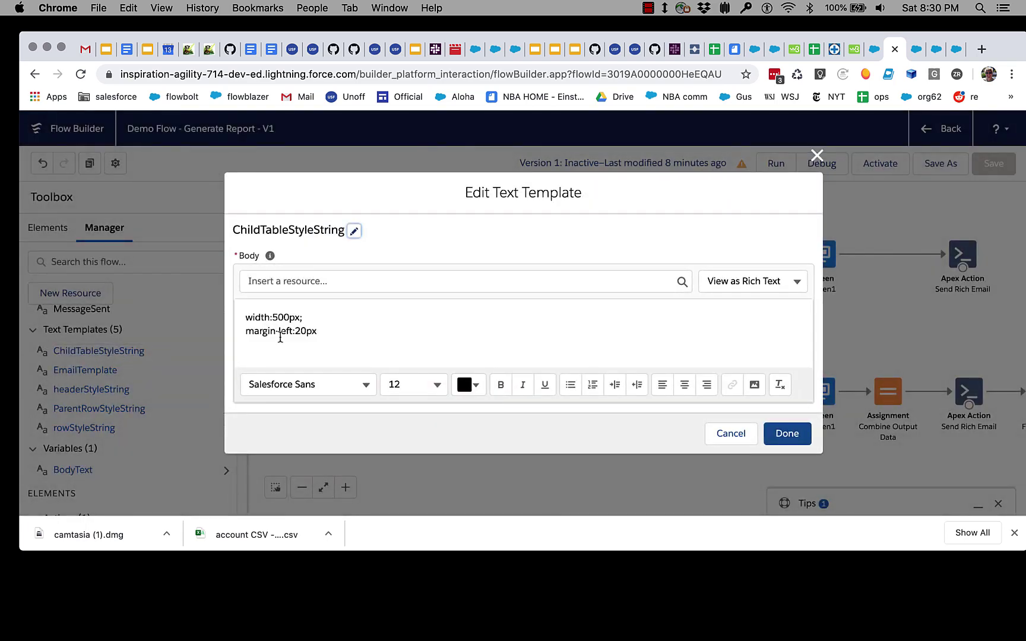
left_click(744, 288)
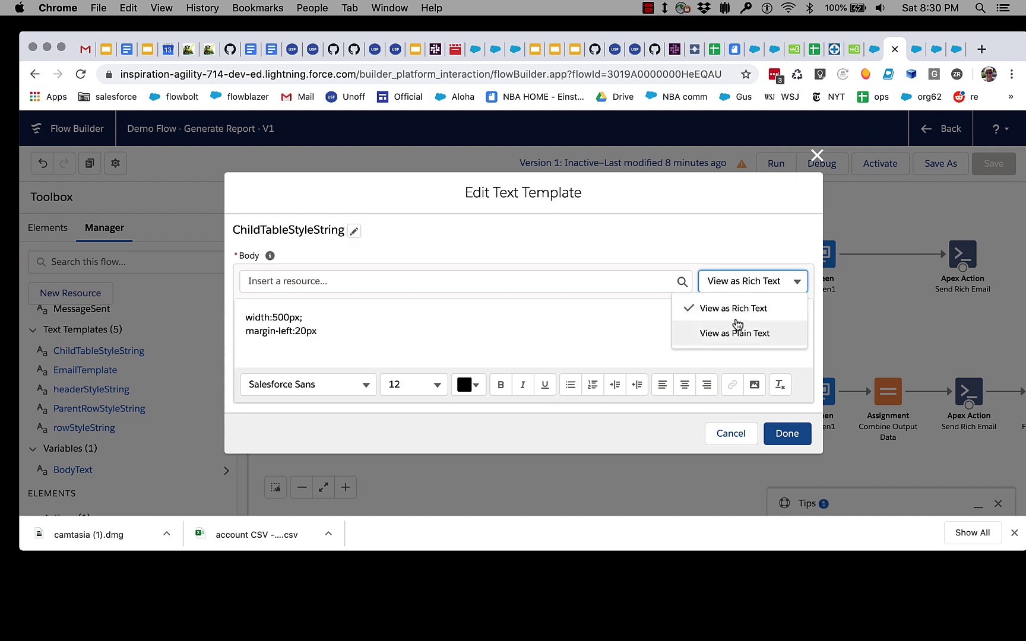
left_click(704, 336)
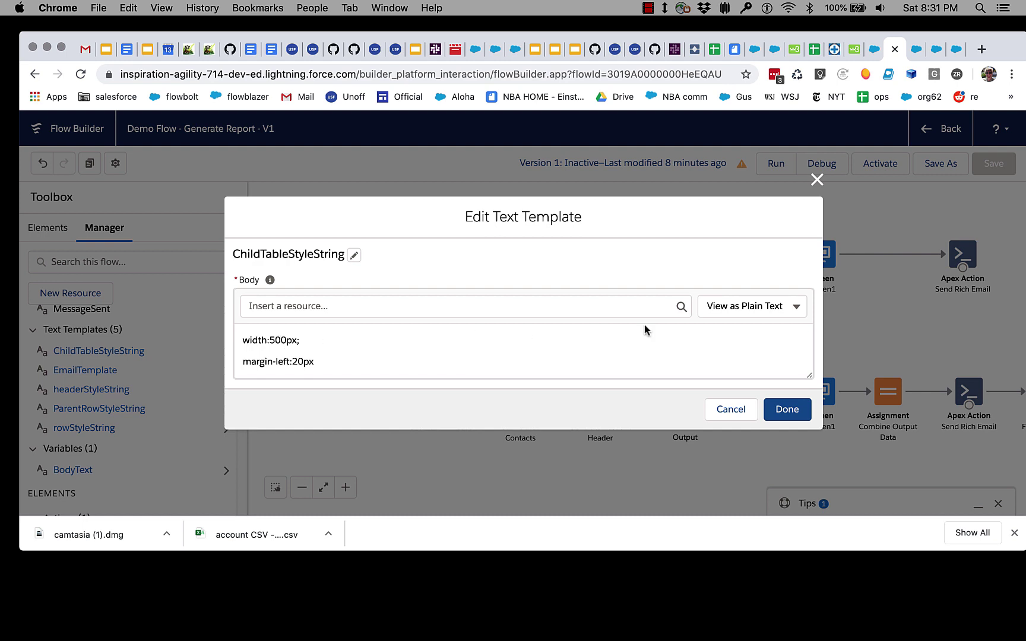
left_click(752, 309)
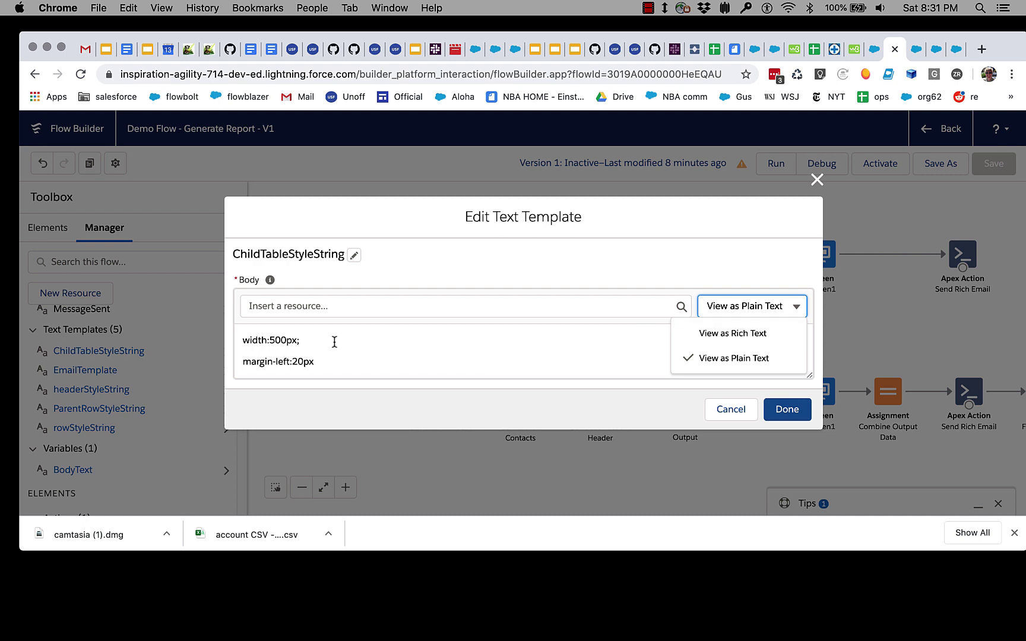
left_click(617, 341)
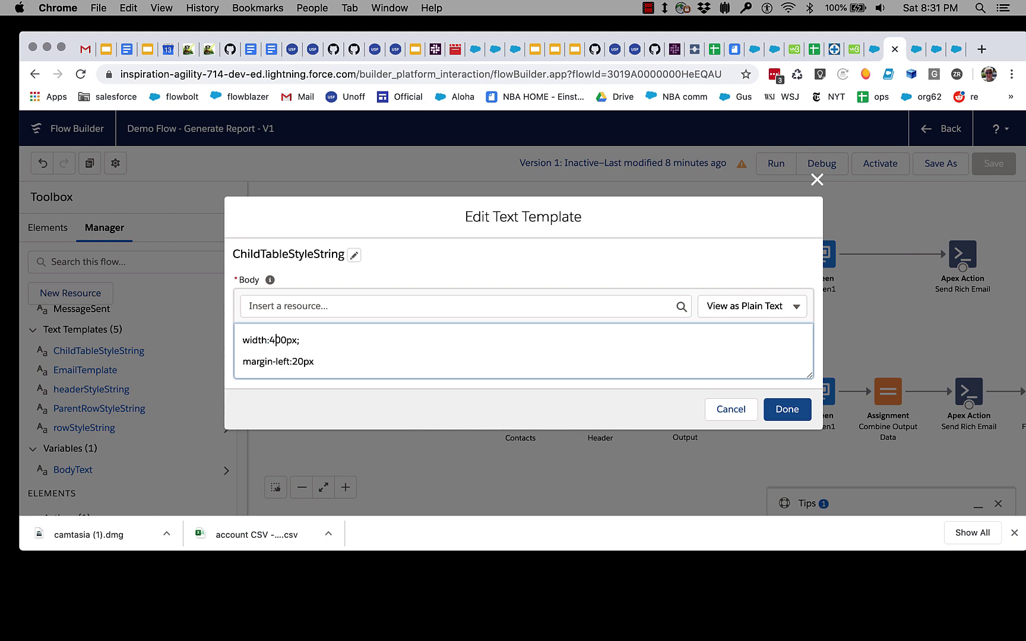
left_click(725, 411)
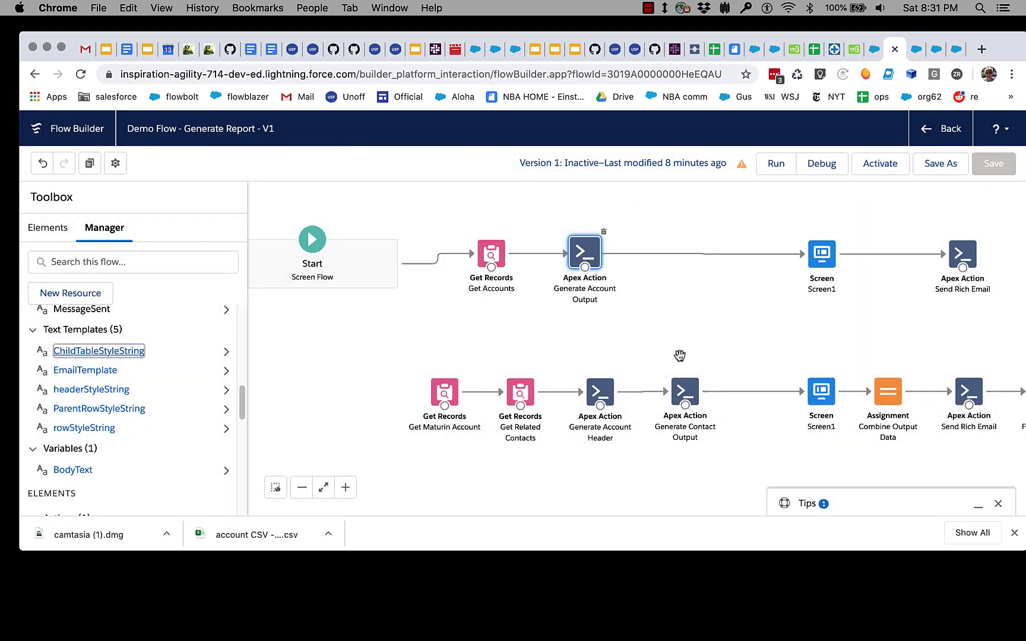
Replace the Start connector to Get Accounts with one to Get Maturin Account and save.
left_click(433, 268)
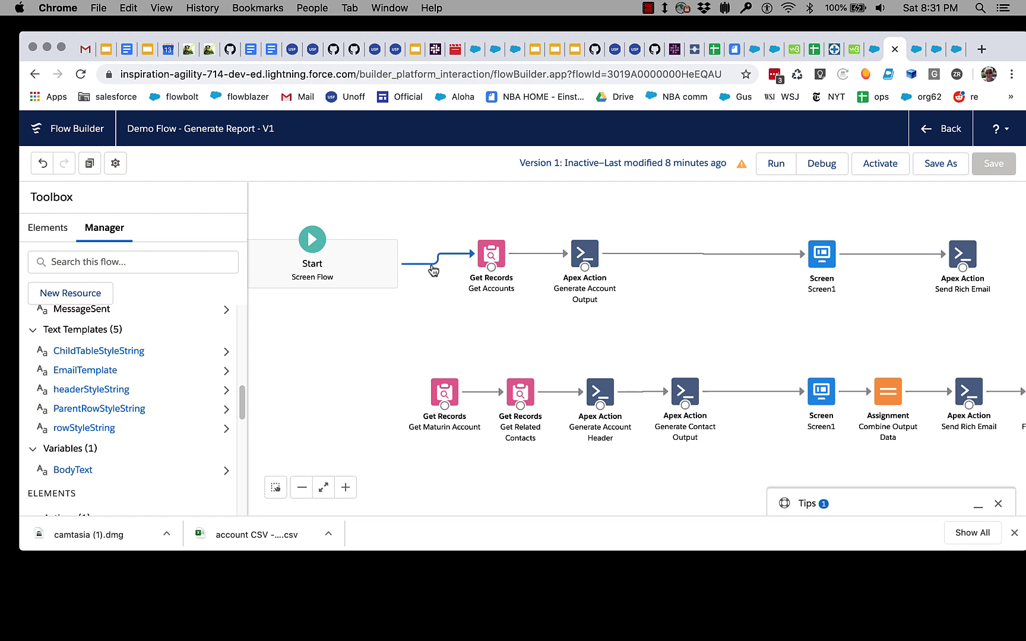
key("Delete")
left_click_drag(312, 289, 442, 396)
left_click(995, 163)
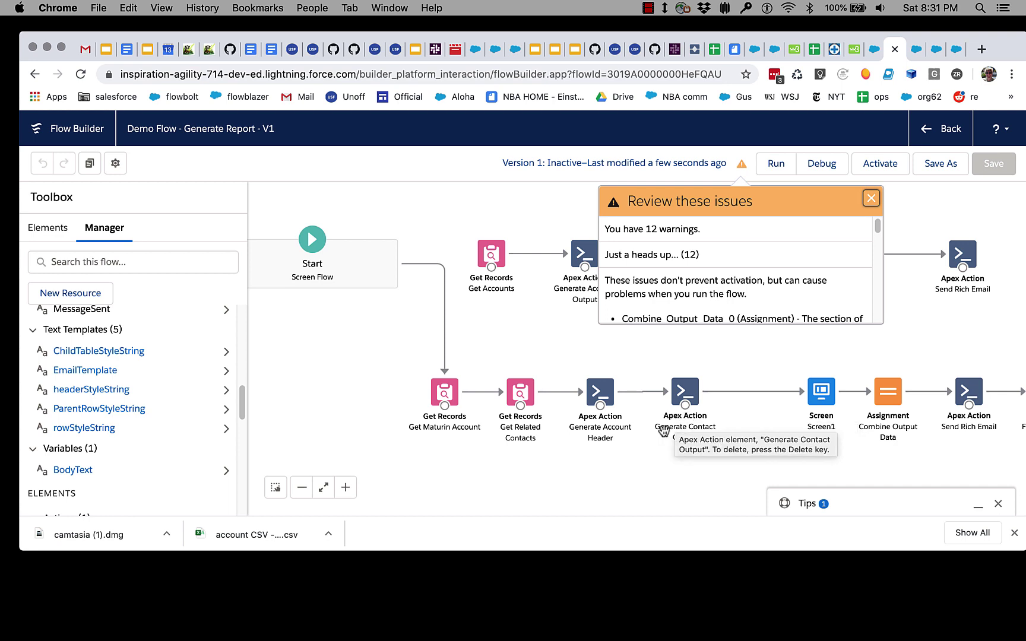
Dismiss the flow warnings and run the flow to show the Maturin Informatics contact report.
left_click(600, 393)
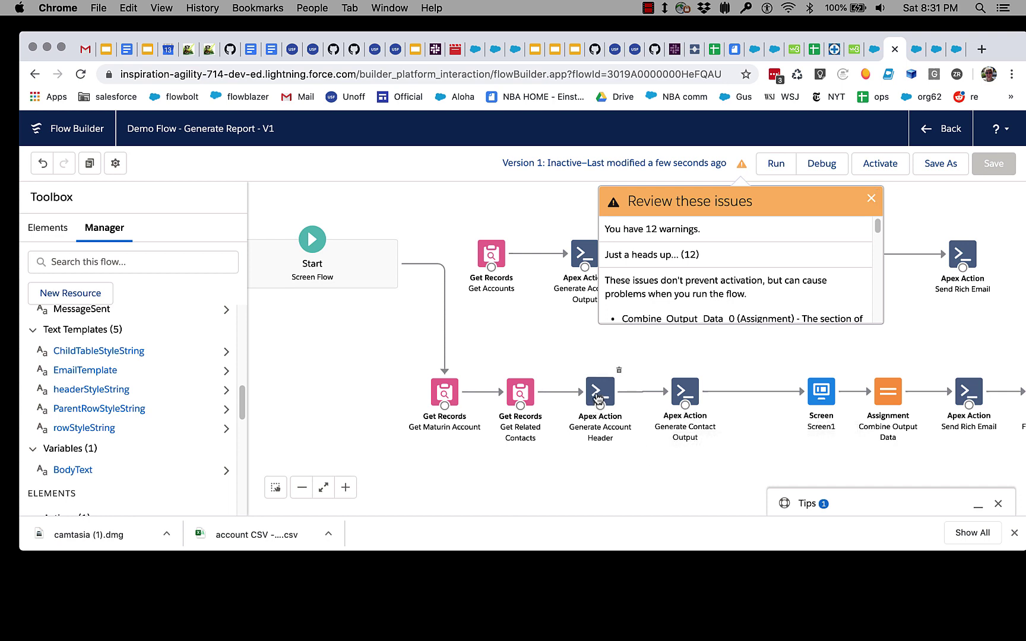
left_click(677, 395)
left_click(871, 198)
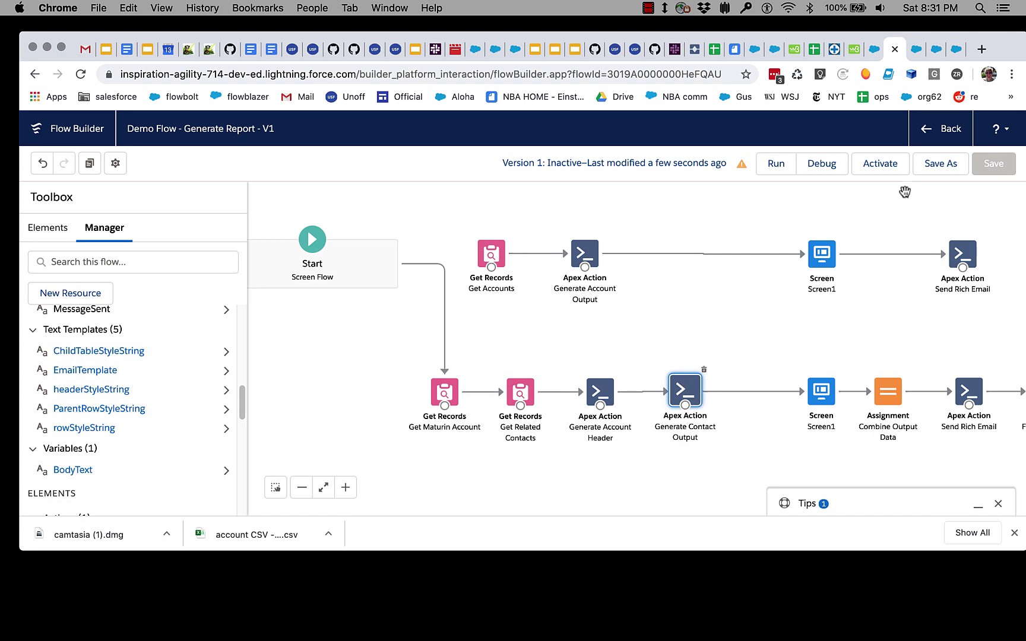
left_click(790, 167)
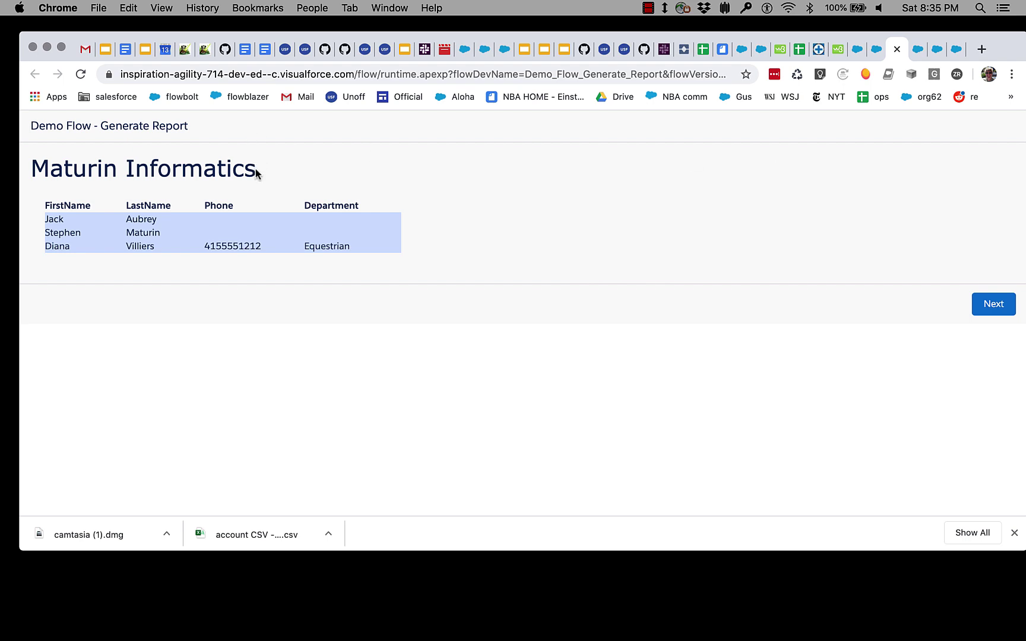
Inspect the Maturin Informatics heading and its three-row contact table, then return to the canvas.
left_click_drag(261, 169, 35, 170)
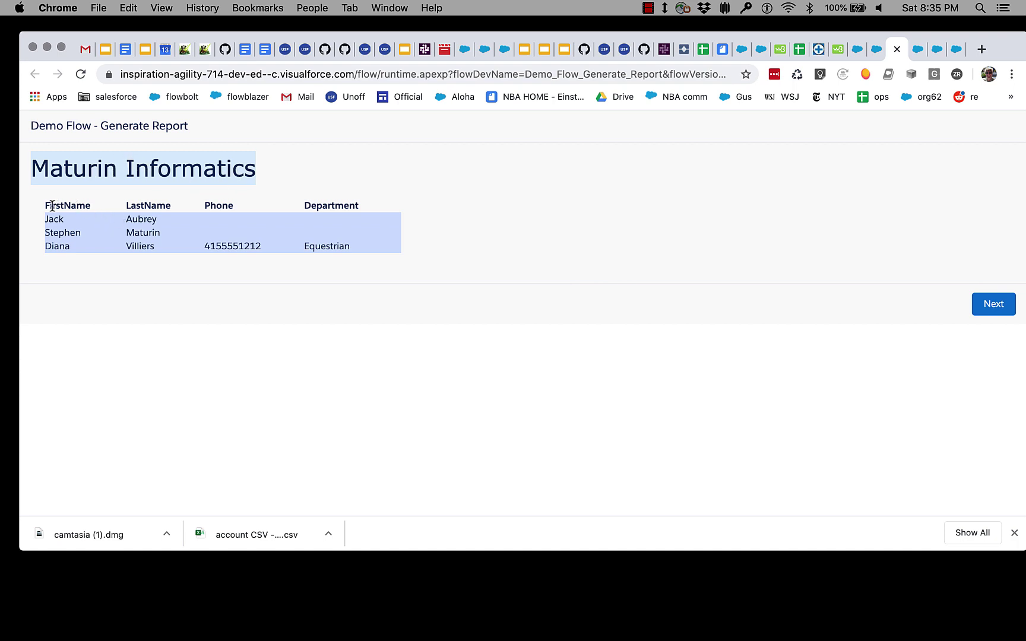
left_click_drag(46, 205, 98, 212)
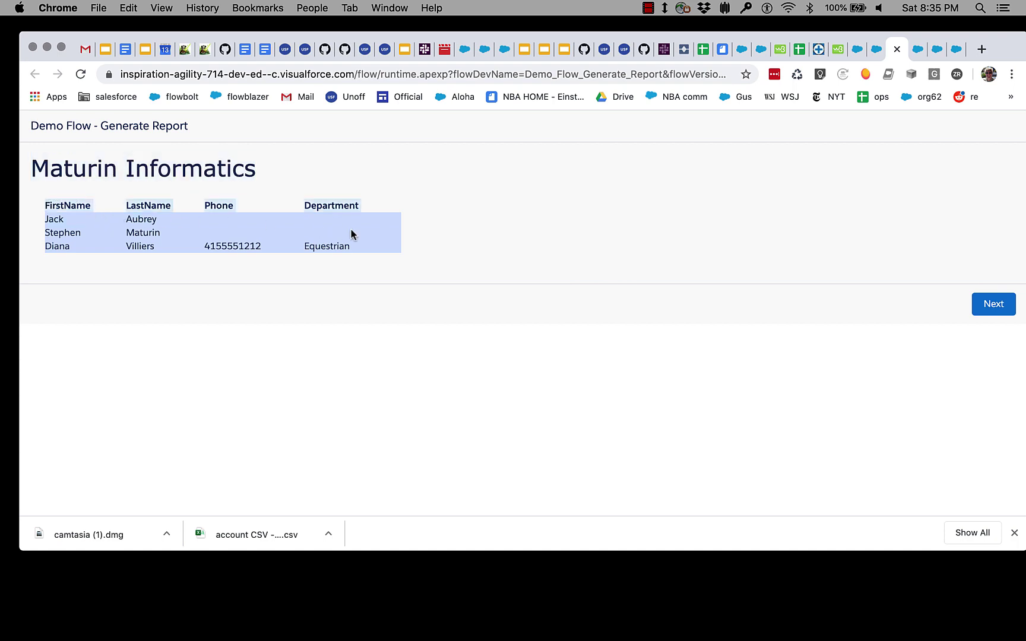
left_click_drag(364, 249, 365, 249)
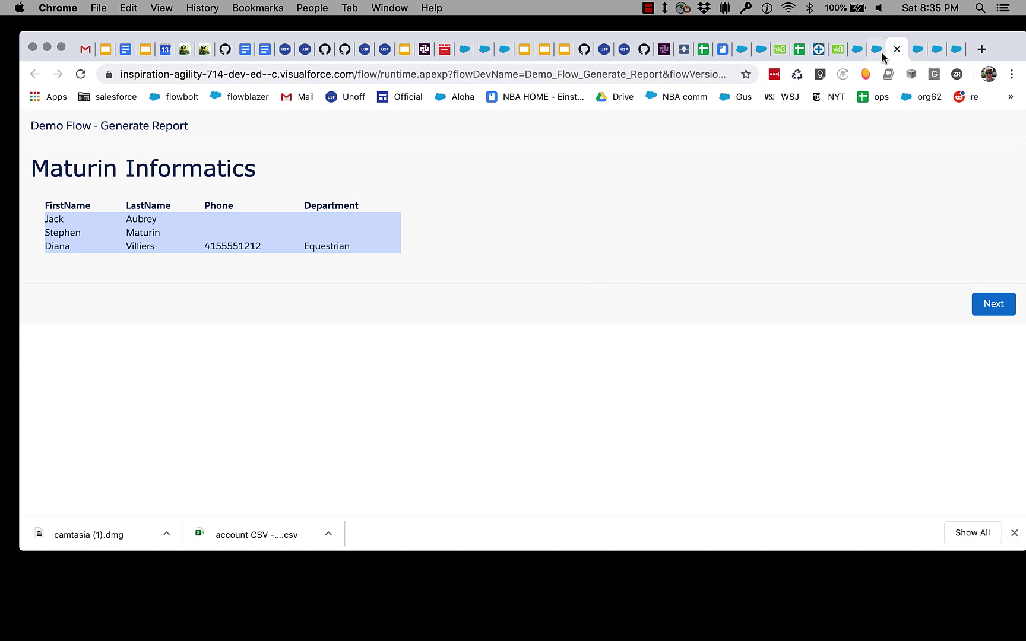
left_click(879, 52)
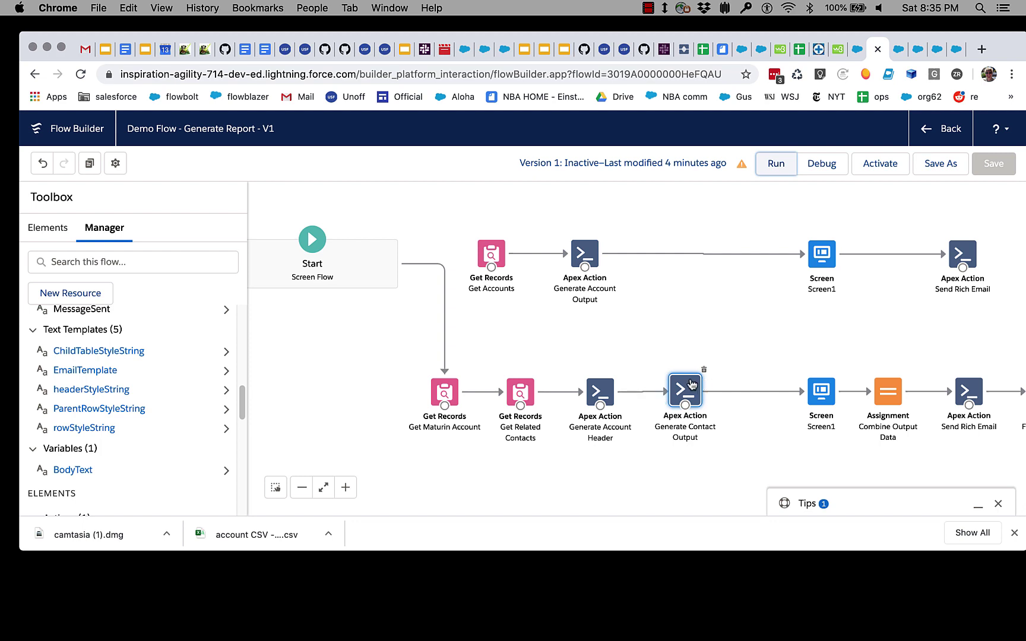
left_click_drag(689, 385, 689, 385)
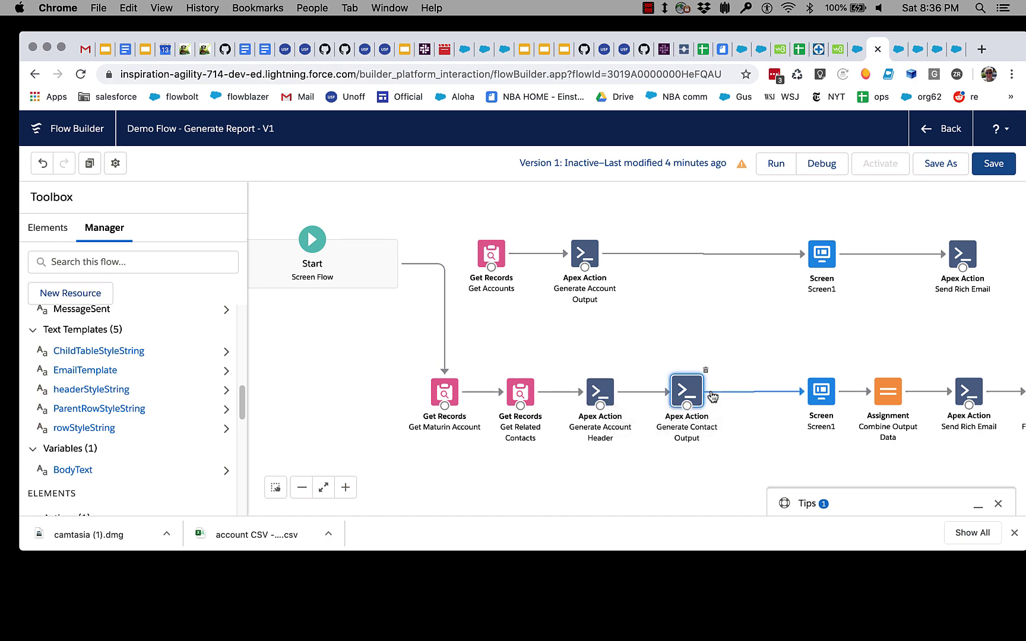
double_click(878, 407)
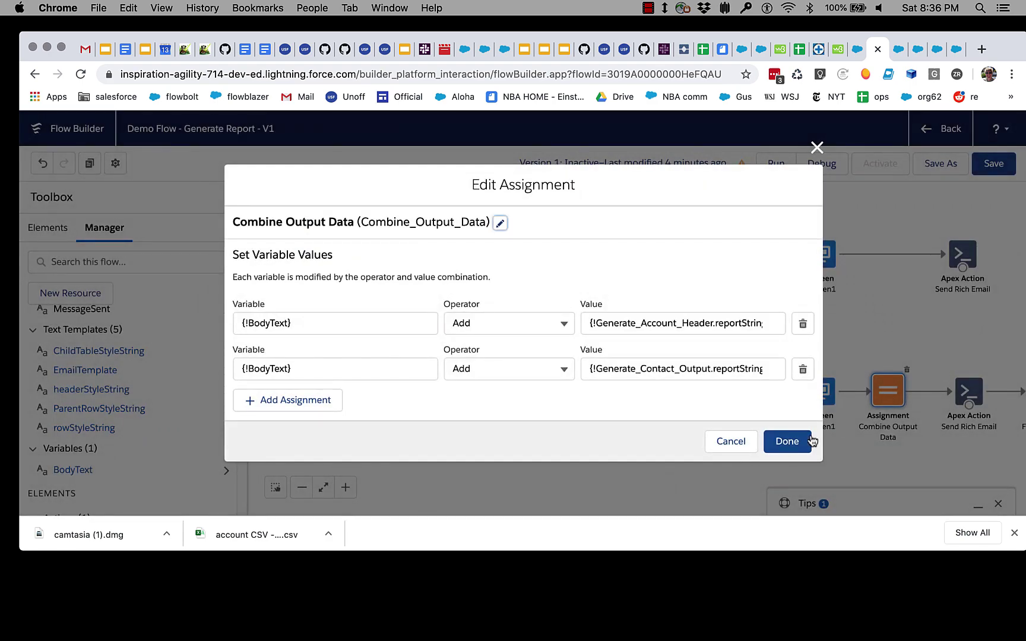
left_click(736, 440)
left_click(825, 393)
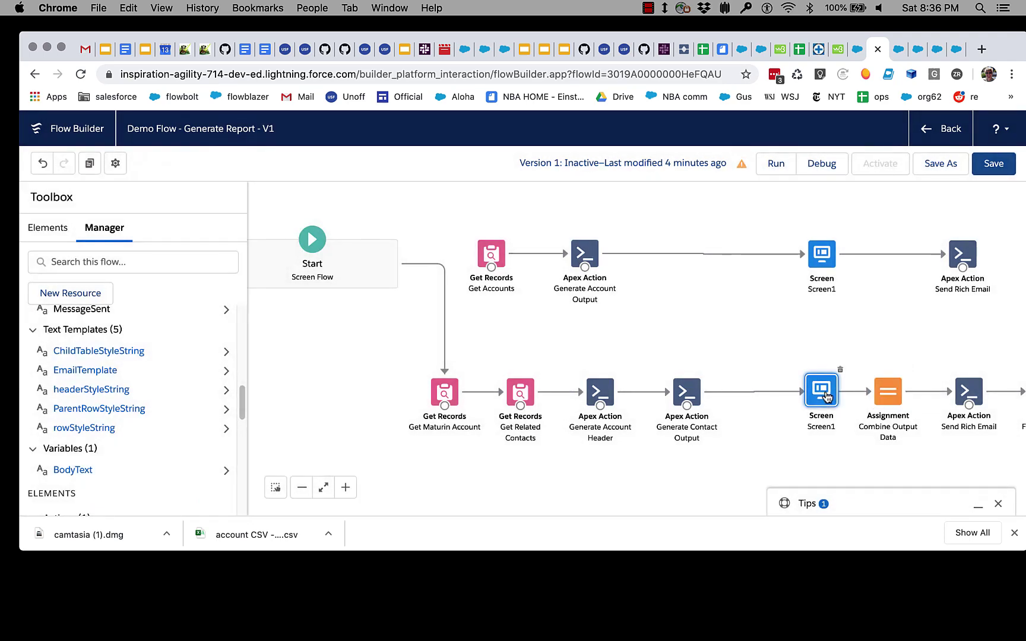
double_click(825, 394)
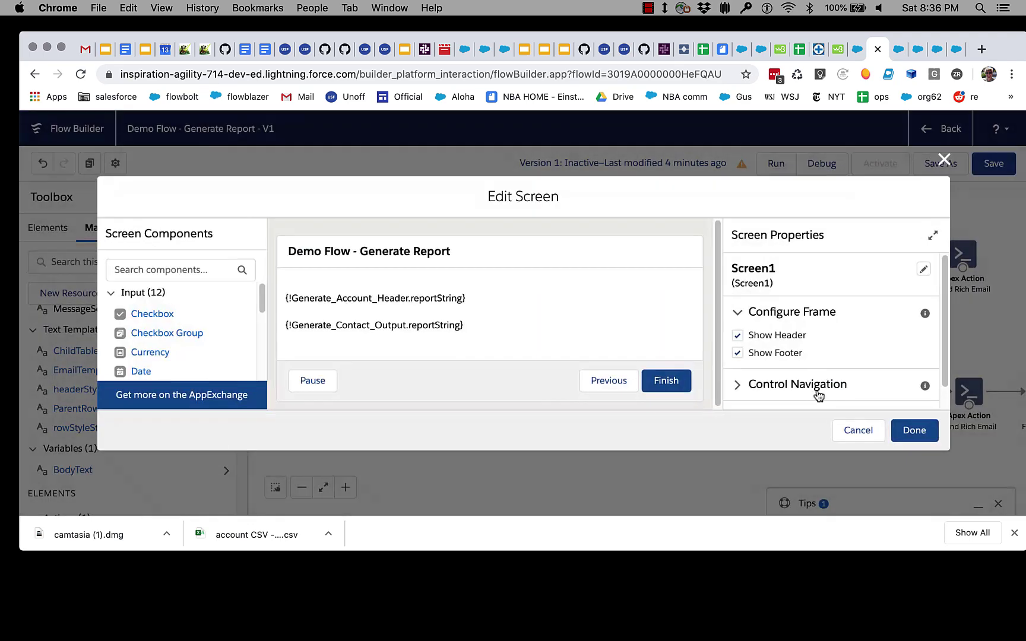
left_click(433, 315)
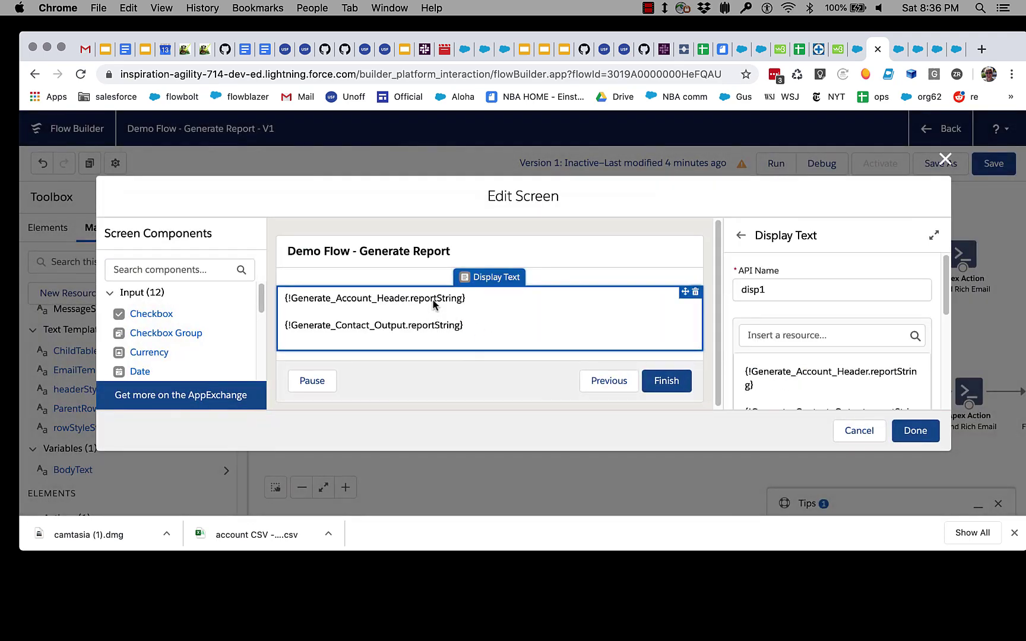
left_click(834, 430)
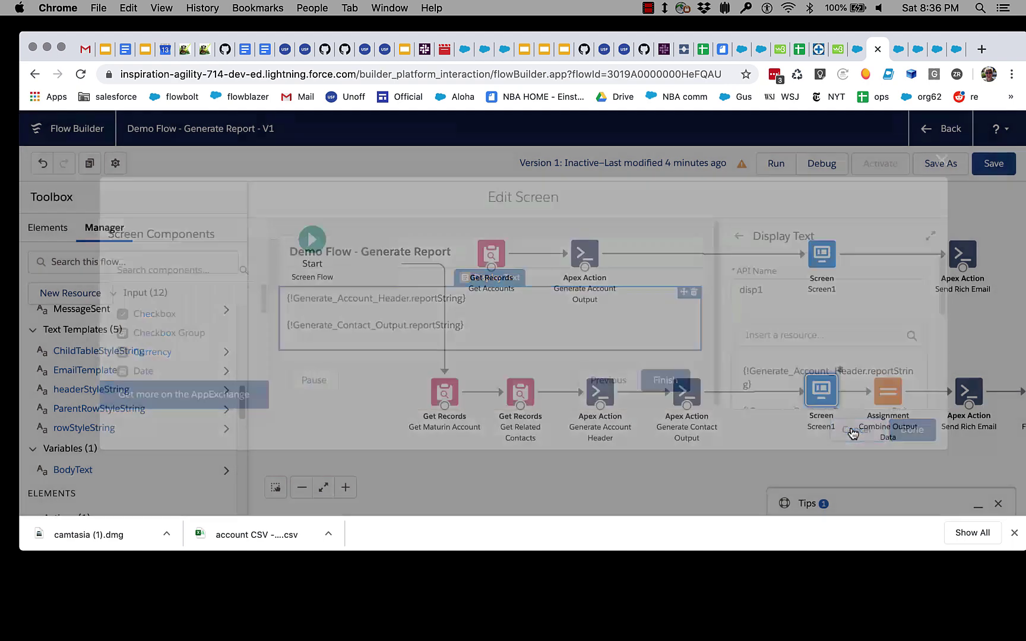
left_click_drag(730, 457, 557, 428)
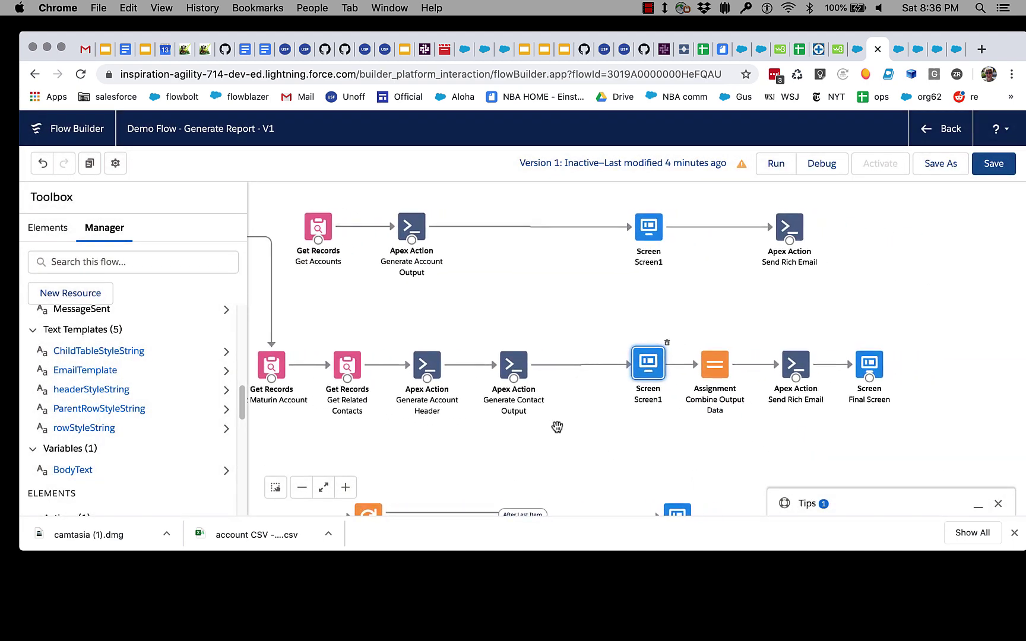
left_click(797, 364)
double_click(797, 364)
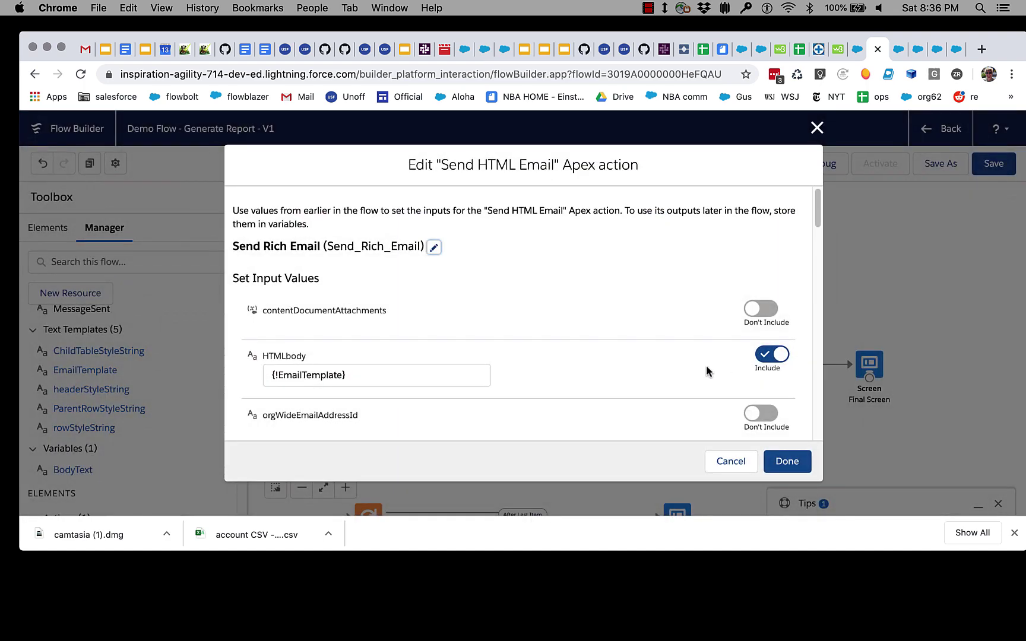
scroll(813, 241, "down", 1)
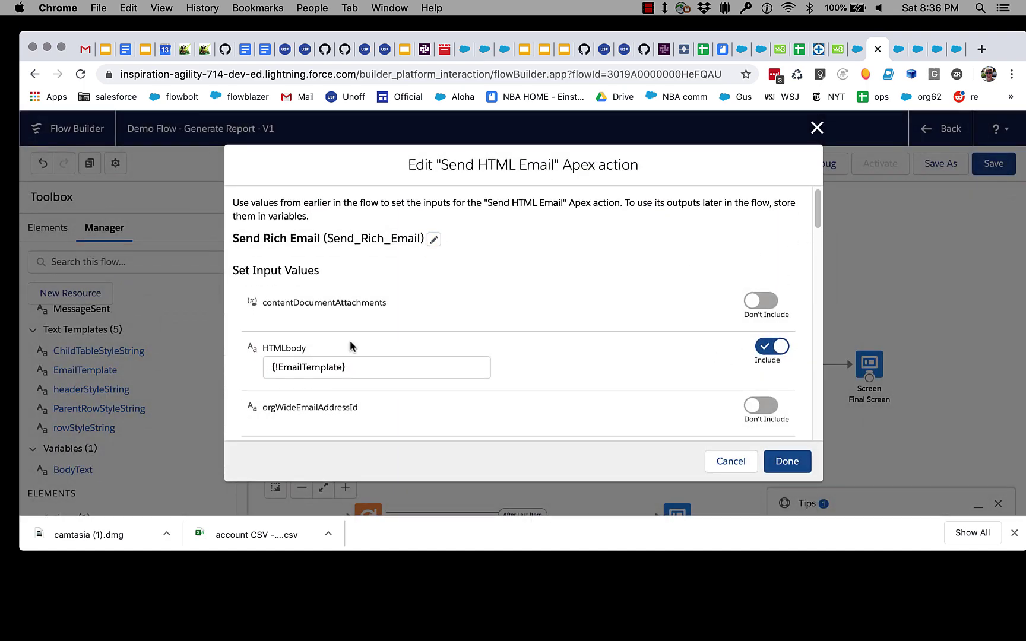
left_click_drag(309, 349, 265, 350)
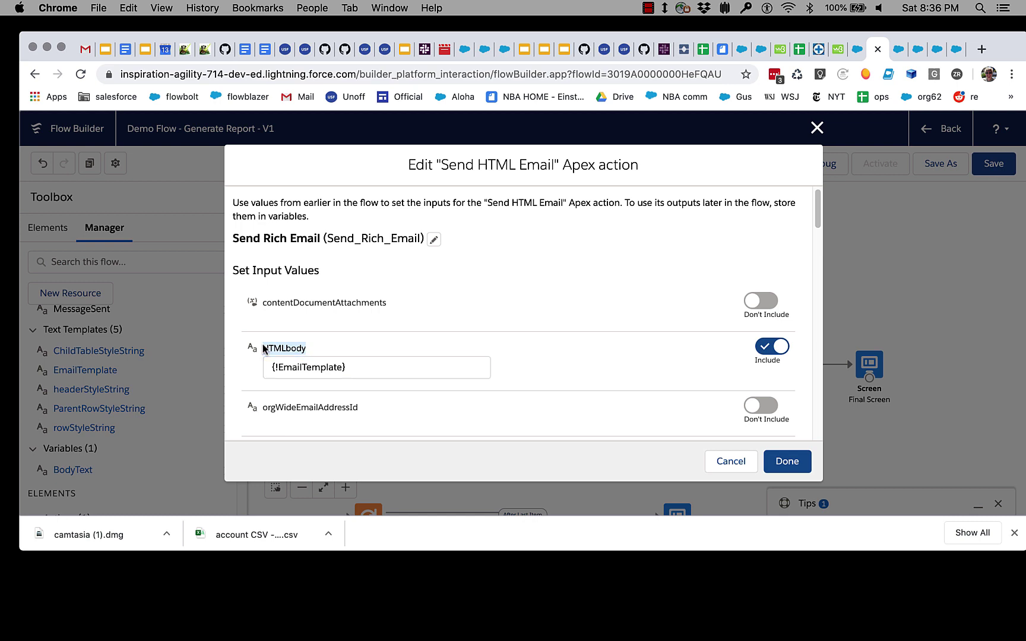
left_click_drag(493, 199, 558, 207)
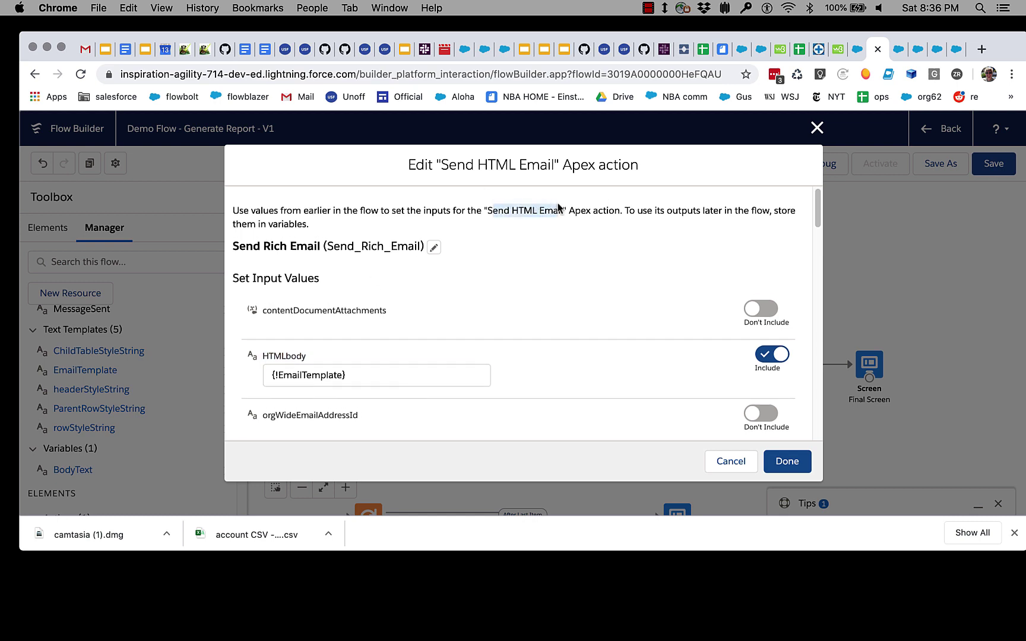
left_click(441, 332)
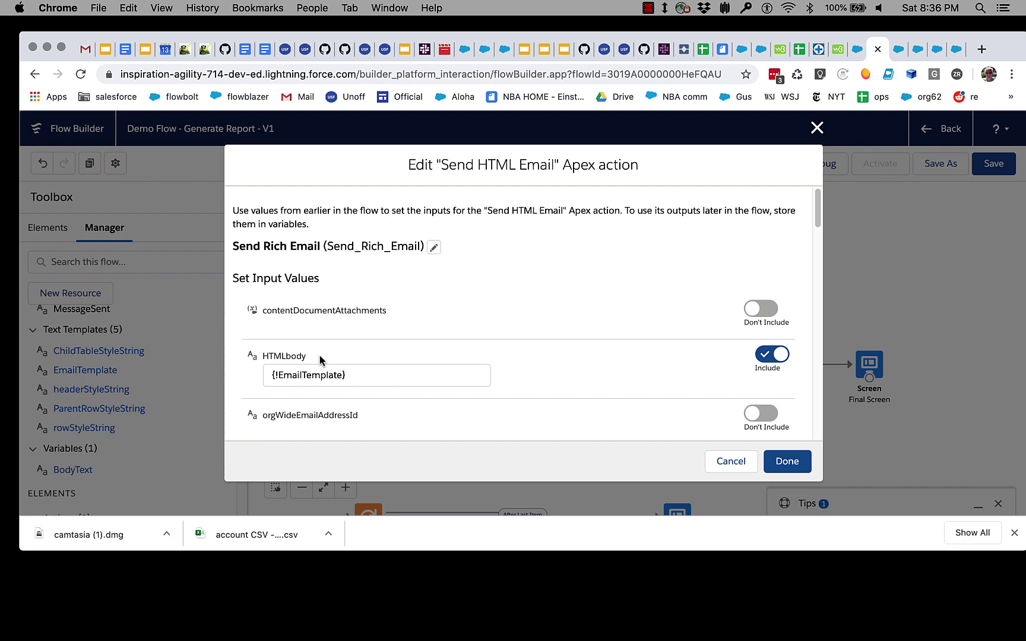
left_click_drag(365, 375, 274, 376)
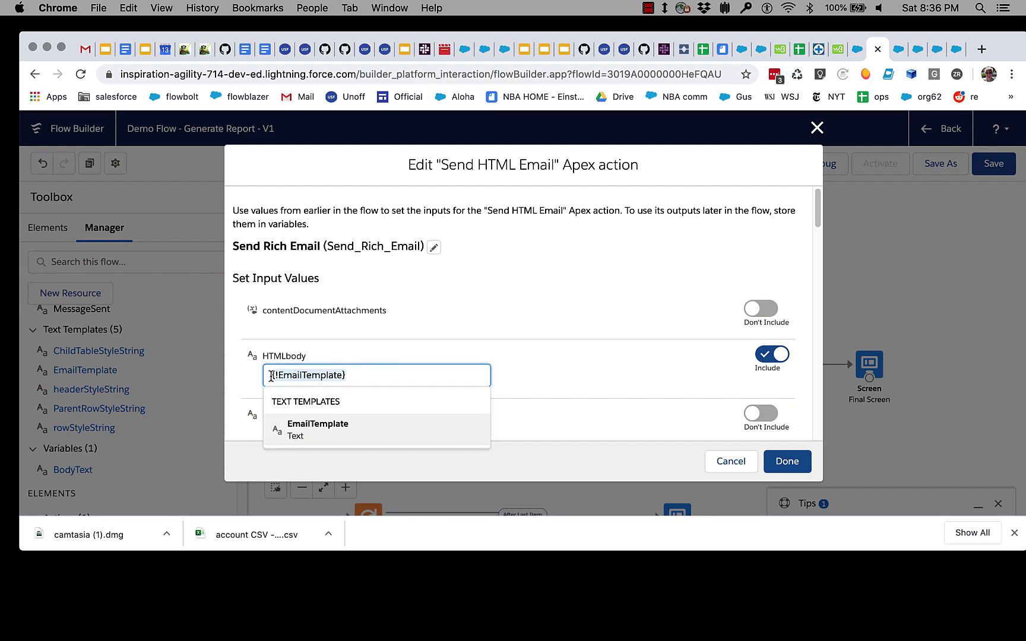
left_click_drag(324, 347, 253, 352)
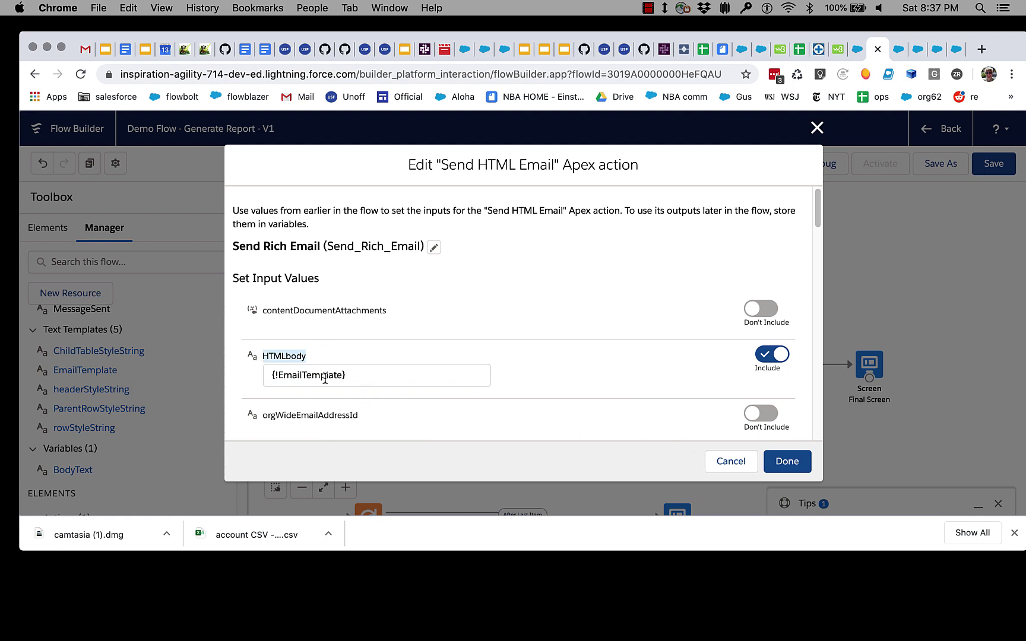
left_click(359, 375)
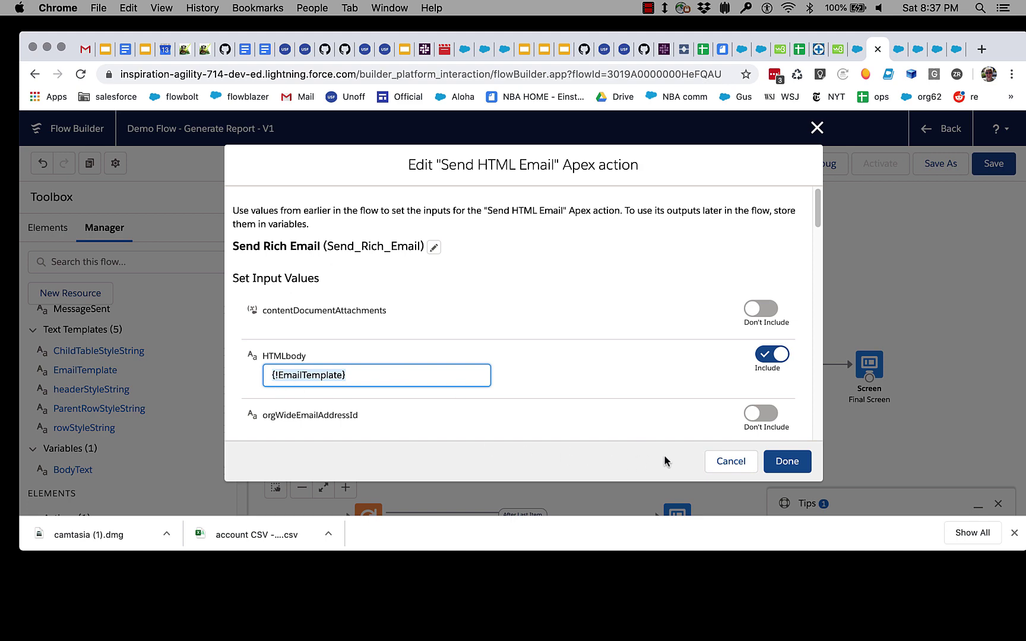
left_click(729, 462)
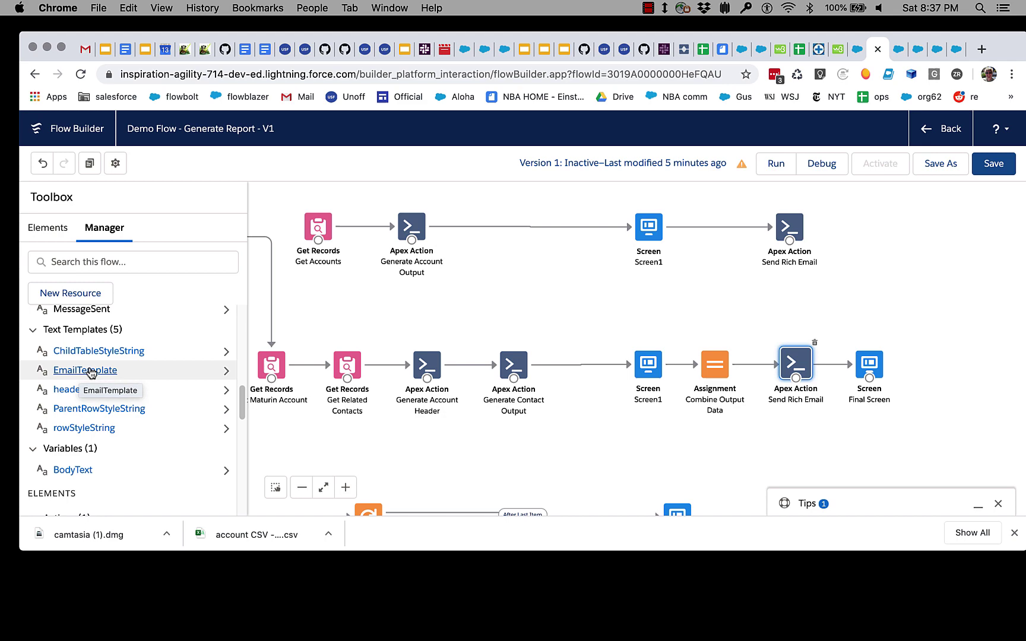
left_click(76, 371)
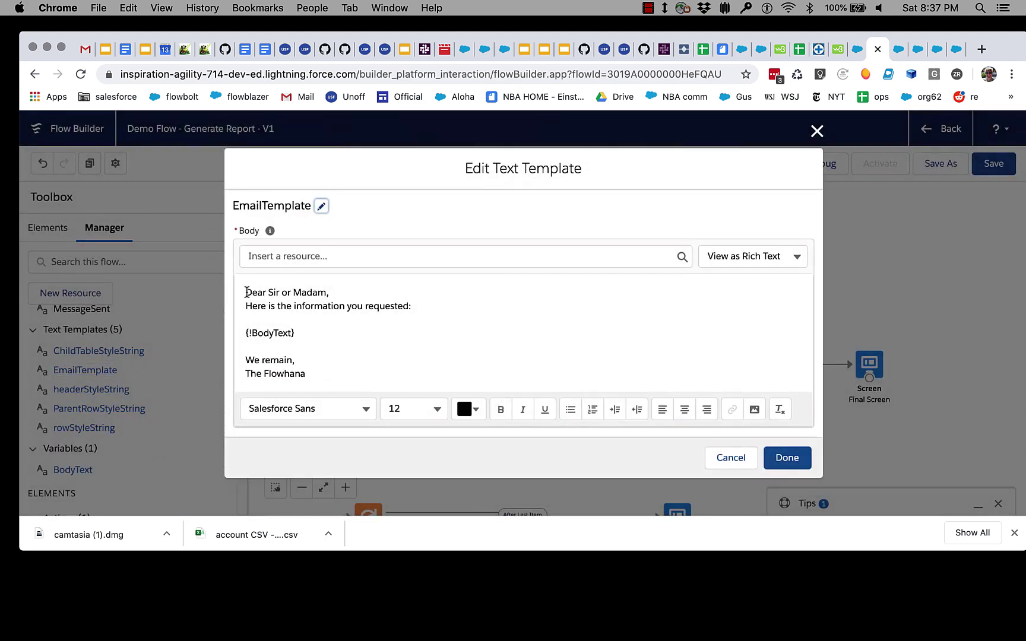
left_click_drag(247, 292, 430, 310)
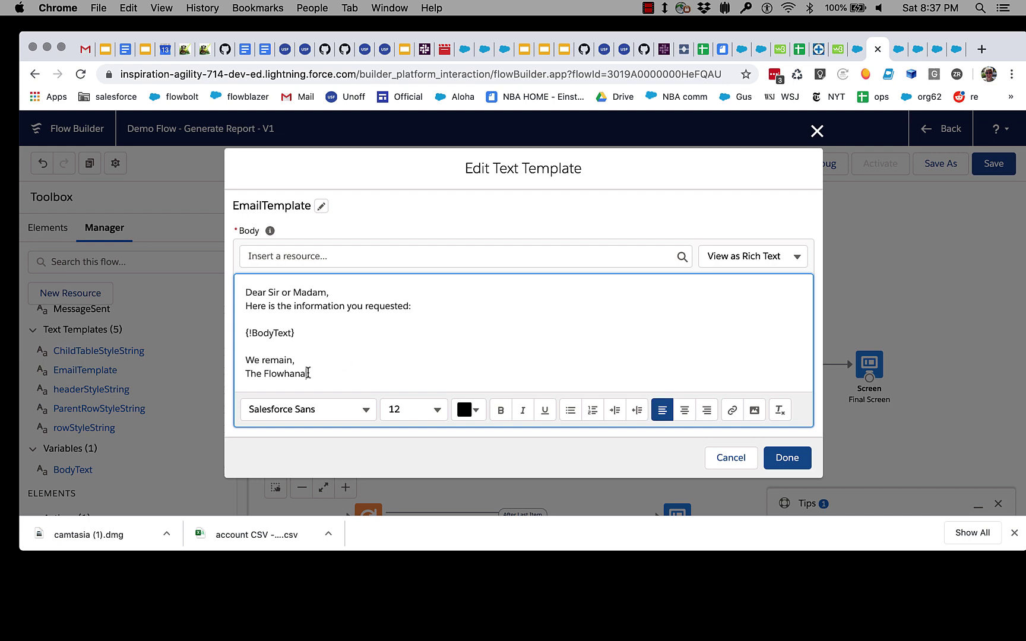
left_click_drag(308, 373, 252, 361)
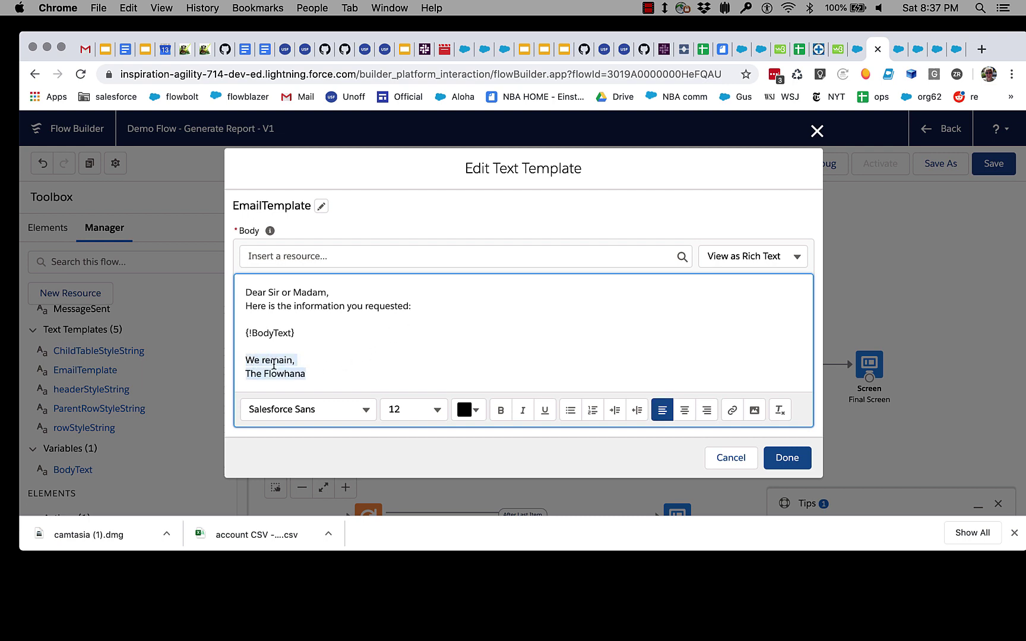
left_click_drag(295, 333, 245, 333)
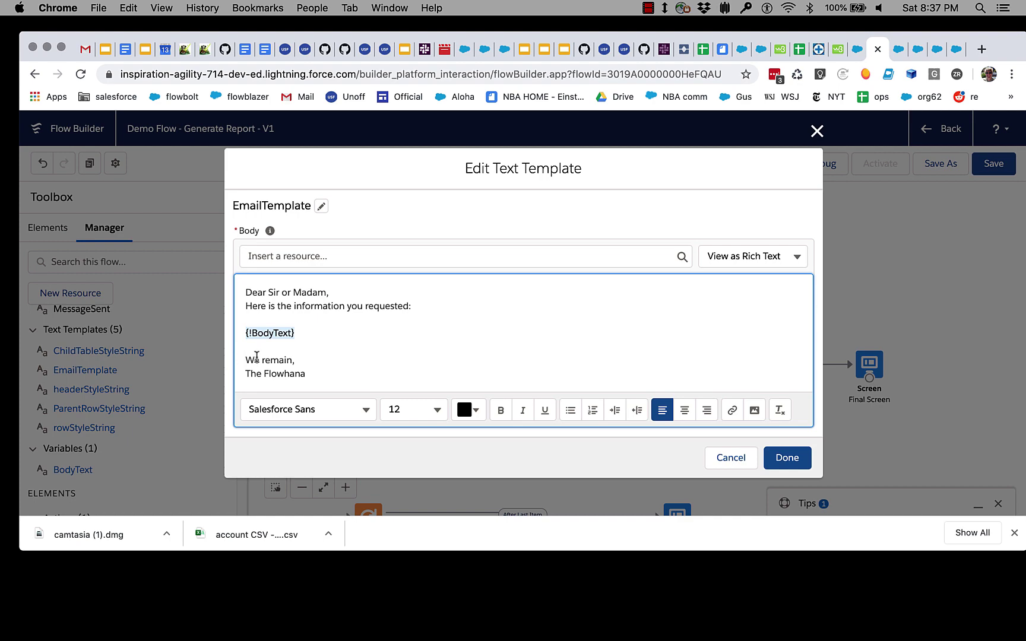
left_click(739, 457)
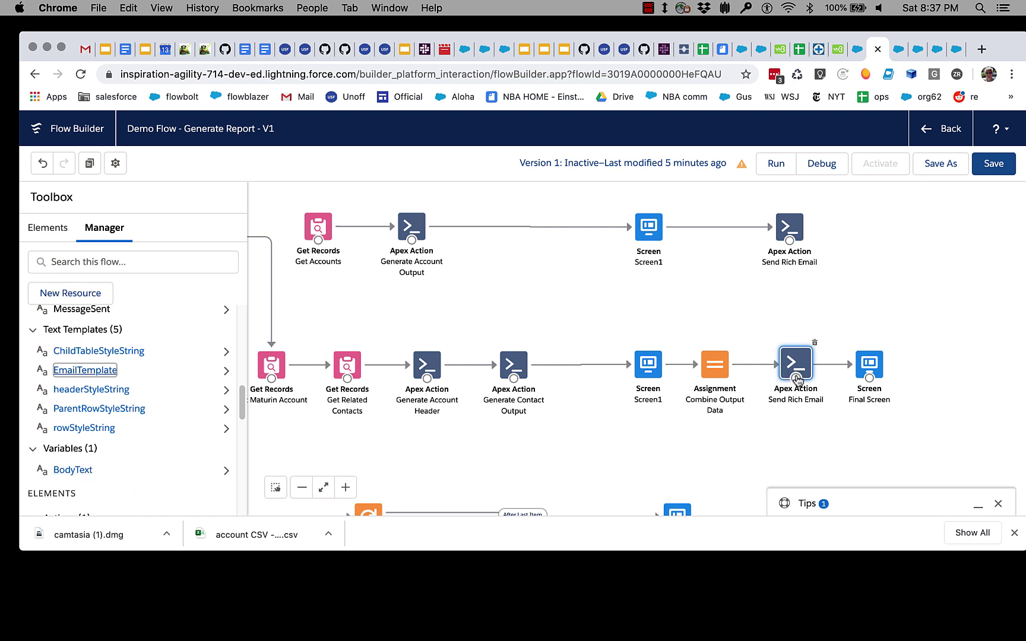
Select Final Screen and Send Rich Email, save the flow, and close the Review these issues panel.
left_click(873, 362)
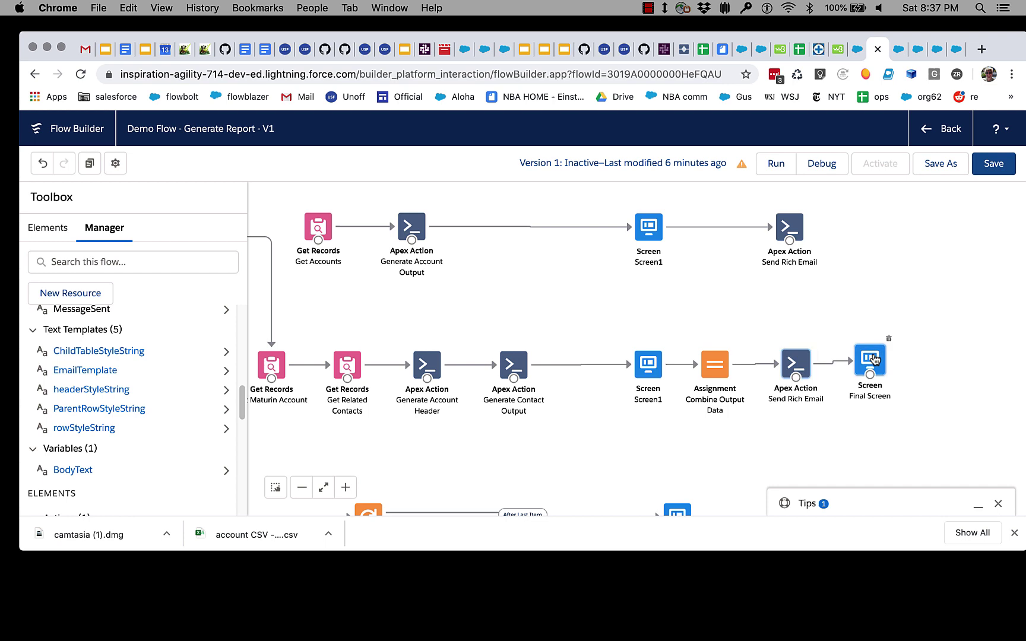
left_click(796, 363)
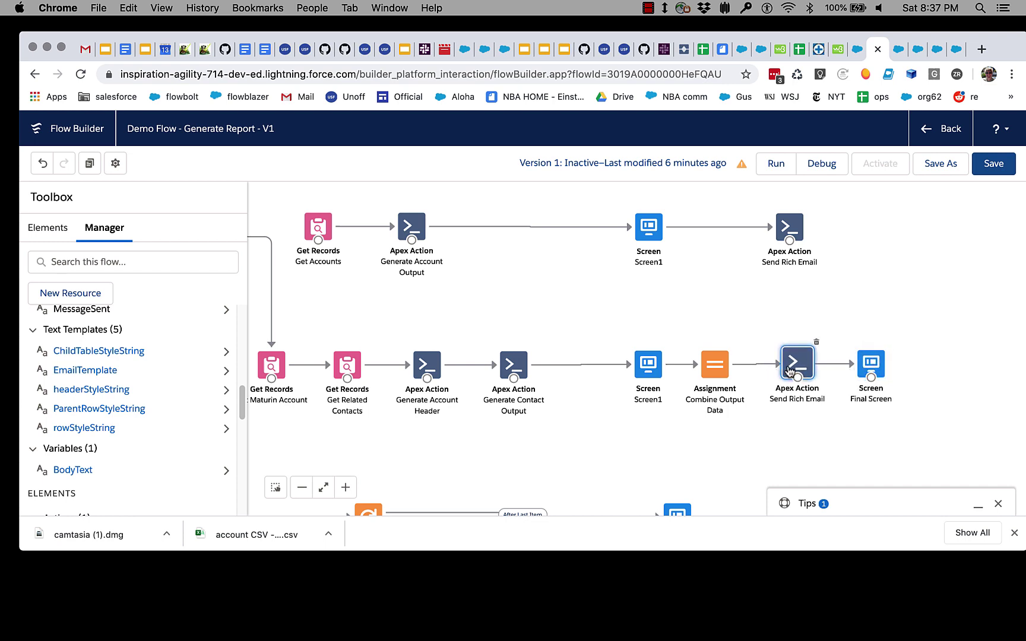
left_click(991, 166)
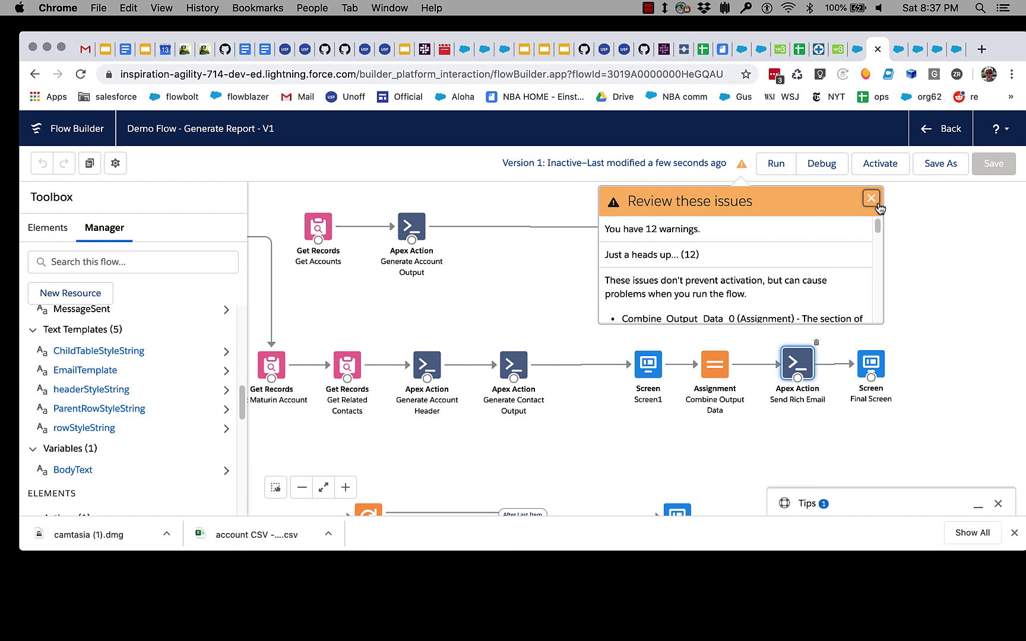
left_click(871, 198)
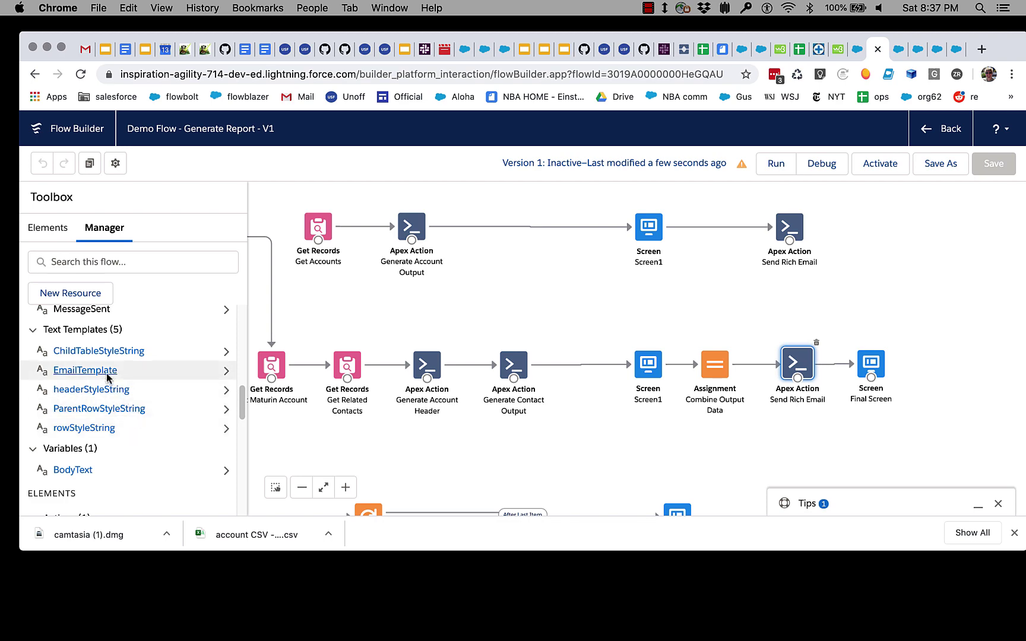
left_click(108, 371)
left_click_drag(305, 336, 233, 338)
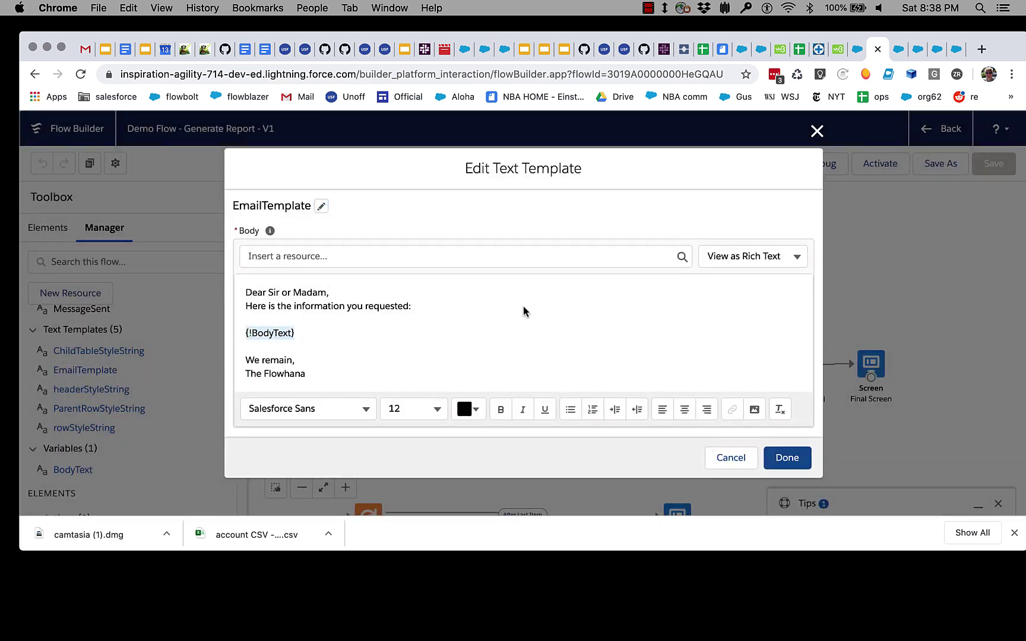
left_click(523, 261)
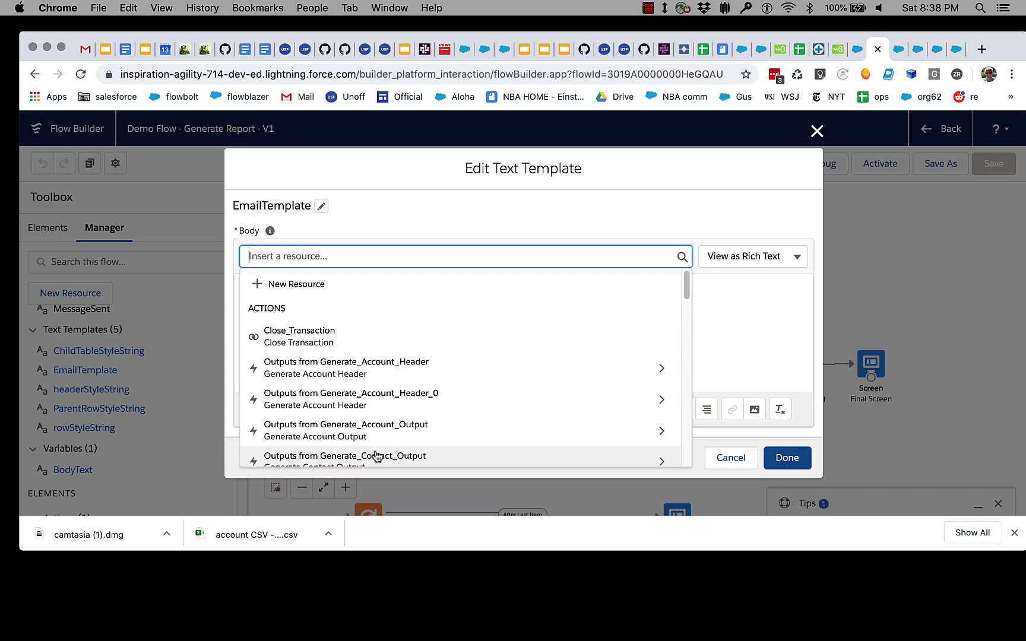
left_click(717, 328)
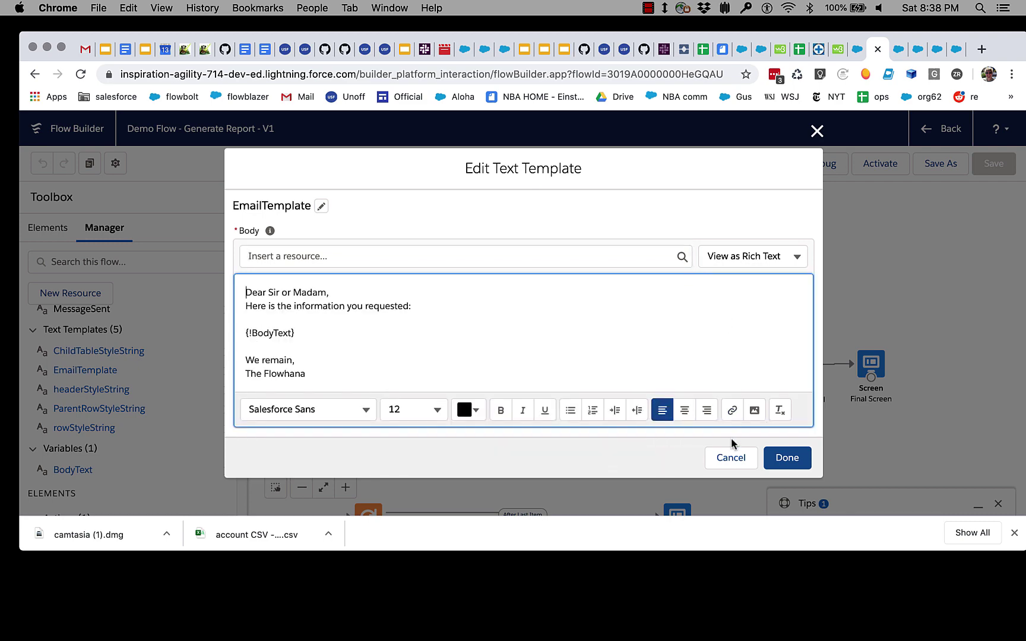
left_click(731, 457)
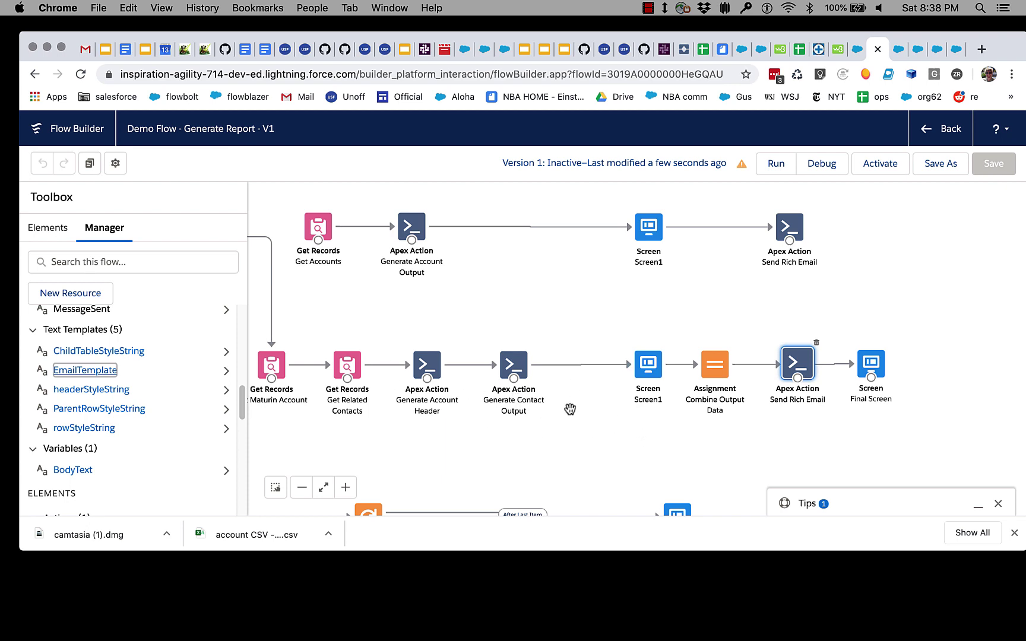
Replace the Start connector to Get Maturin Account with one to Get All Accounts and save.
left_click_drag(275, 300, 466, 282)
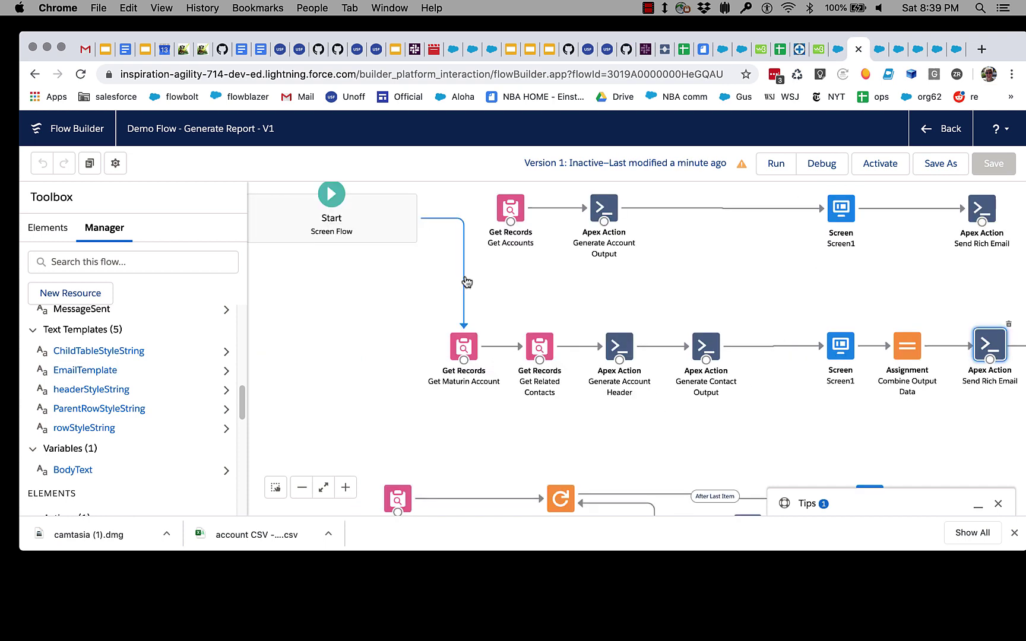
left_click(466, 281)
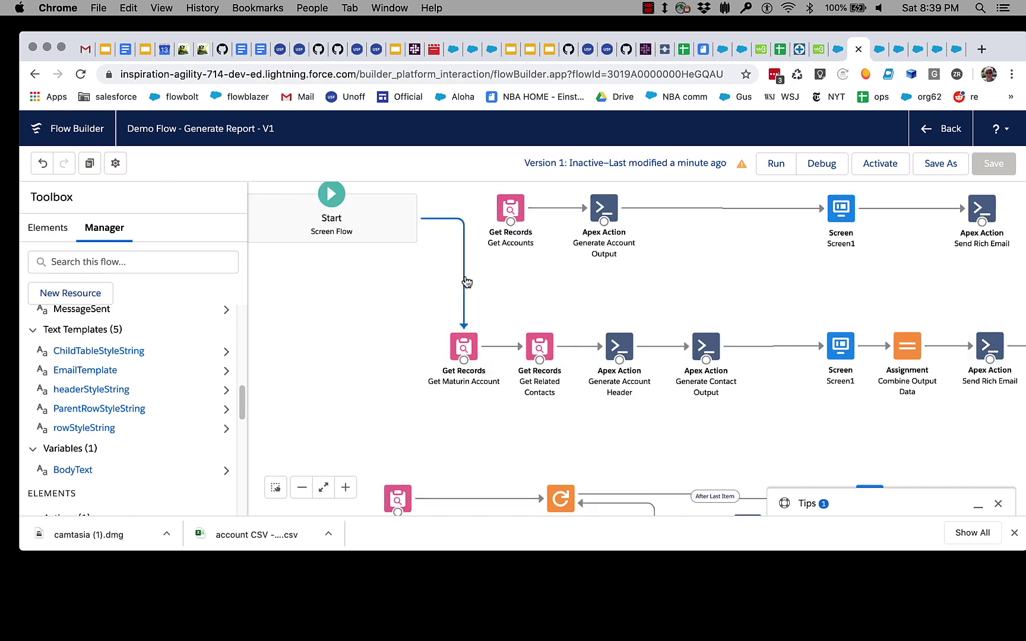
key("Delete")
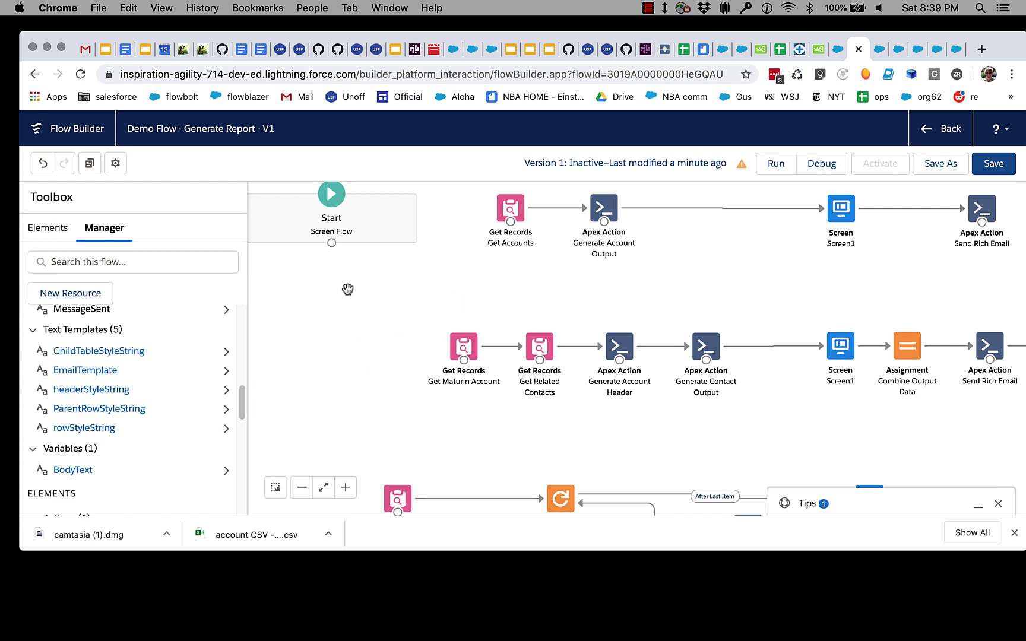
left_click_drag(332, 243, 395, 498)
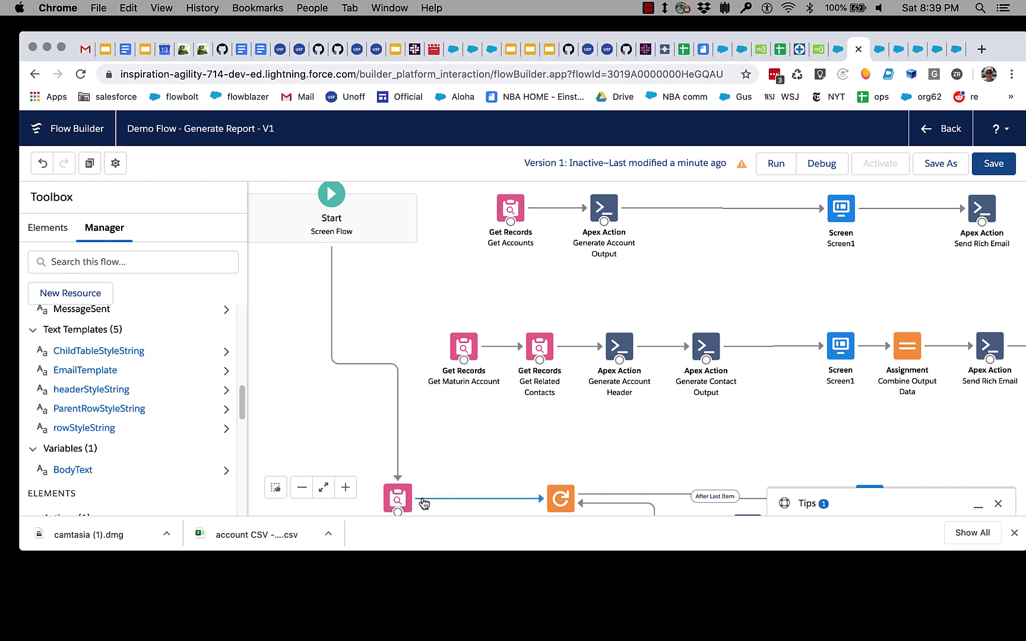
left_click_drag(642, 471, 633, 289)
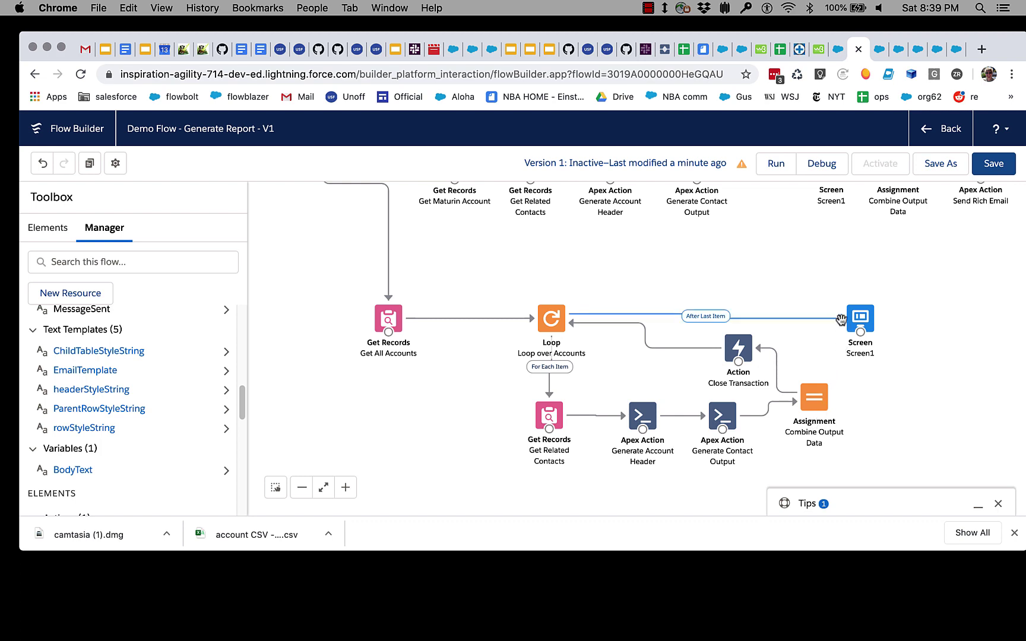
left_click(983, 172)
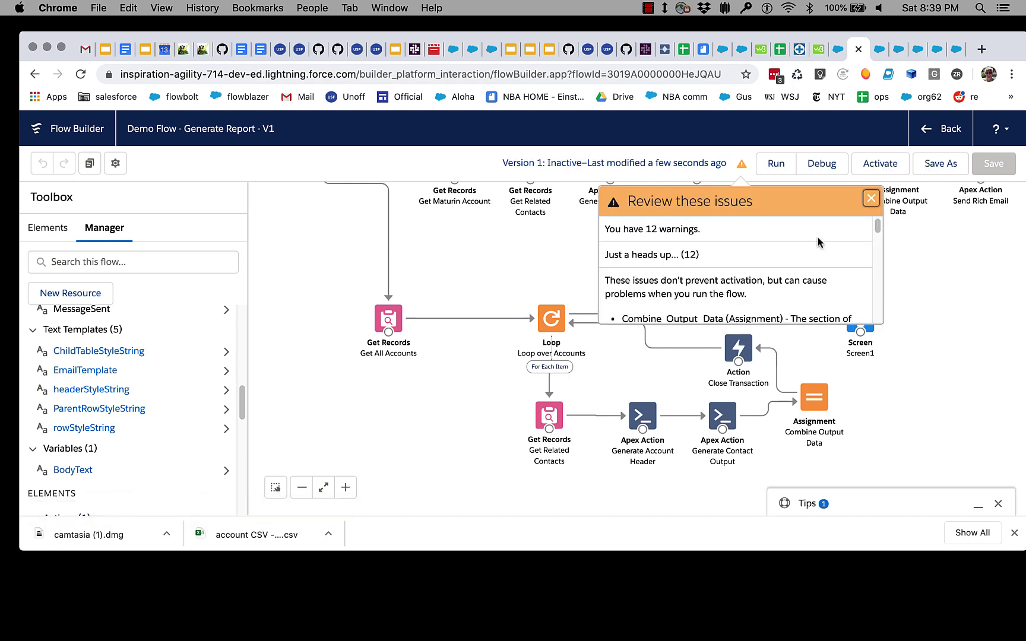
Start a run of the flow in a new tab and dismiss the Review these issues warnings.
left_click(779, 167)
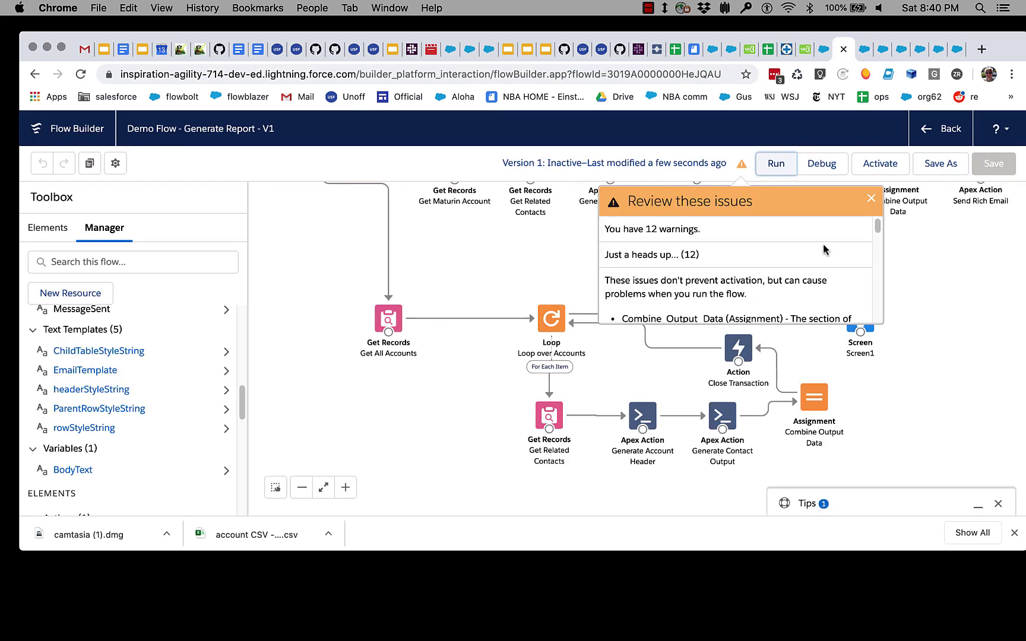
left_click(871, 198)
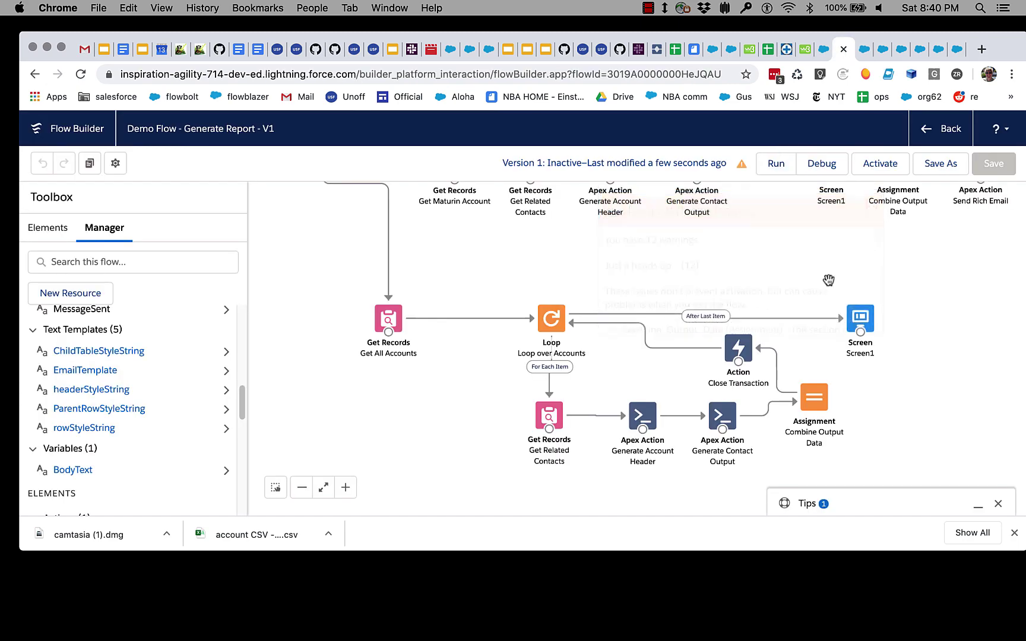
Inspect the Close Transaction (CommitTransaction) action's settings and cancel without changes.
left_click(737, 347)
double_click(736, 347)
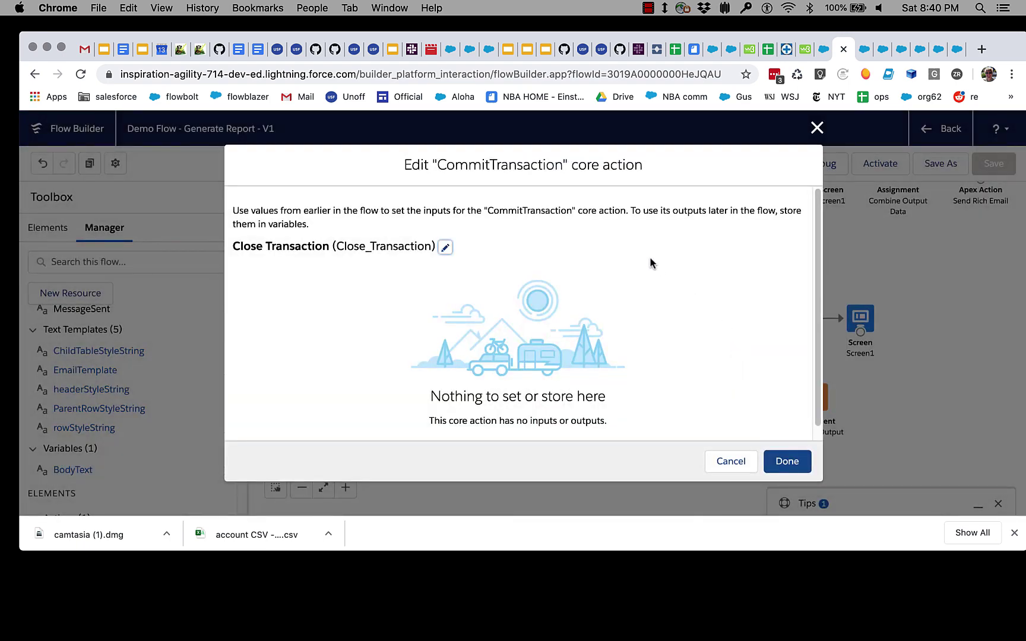
double_click(529, 211)
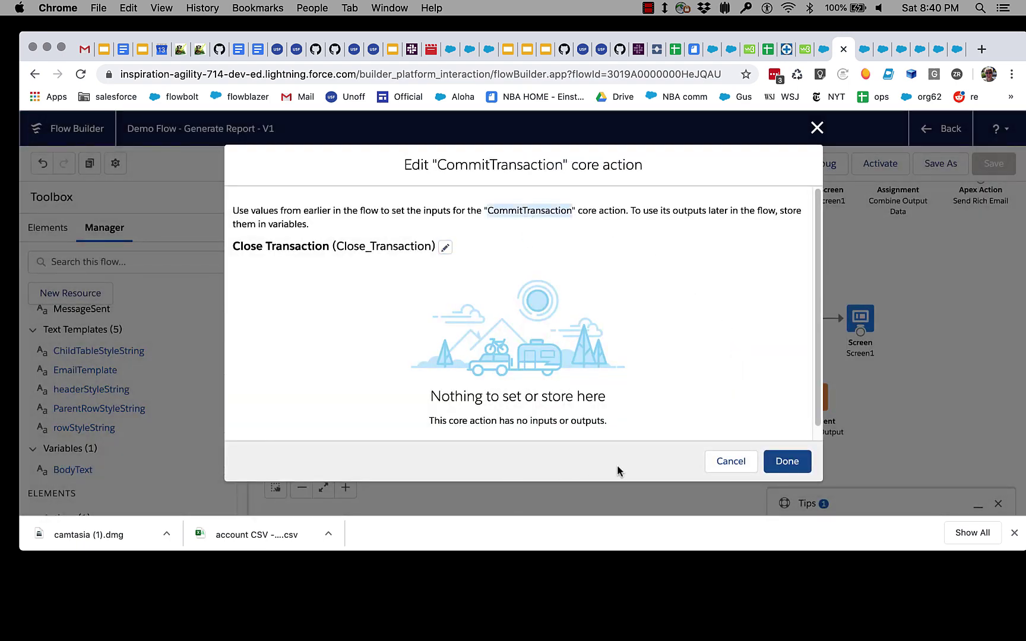
left_click(730, 461)
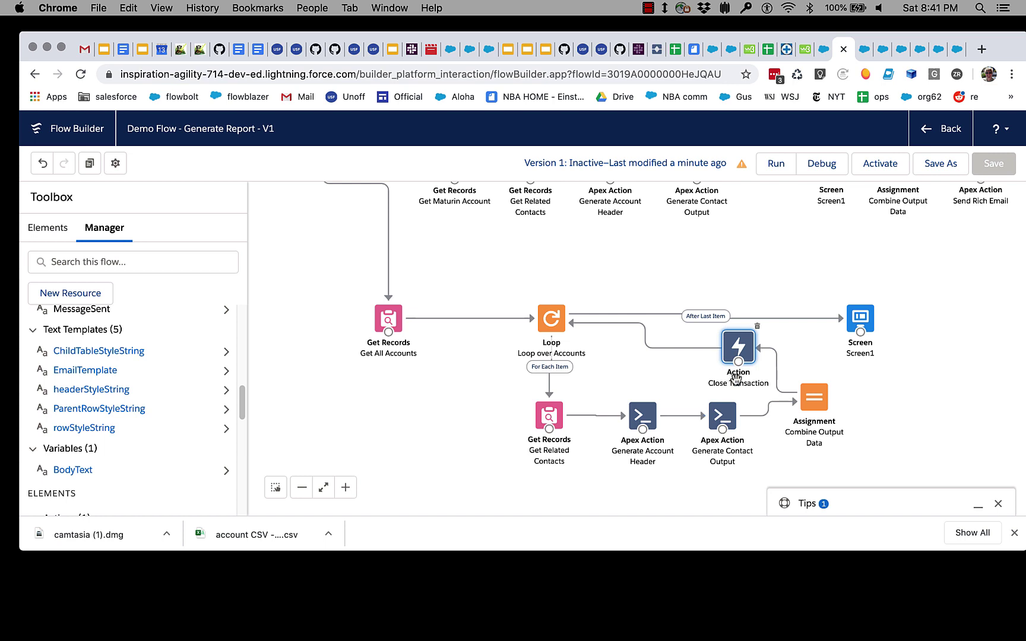
left_click(864, 50)
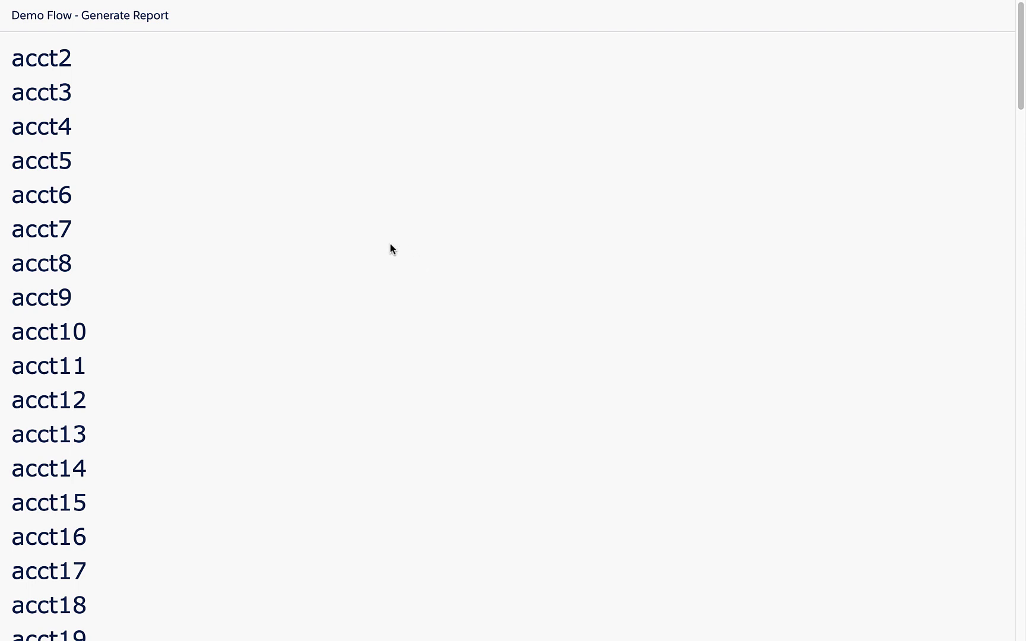
scroll(413, 285, "down", 15)
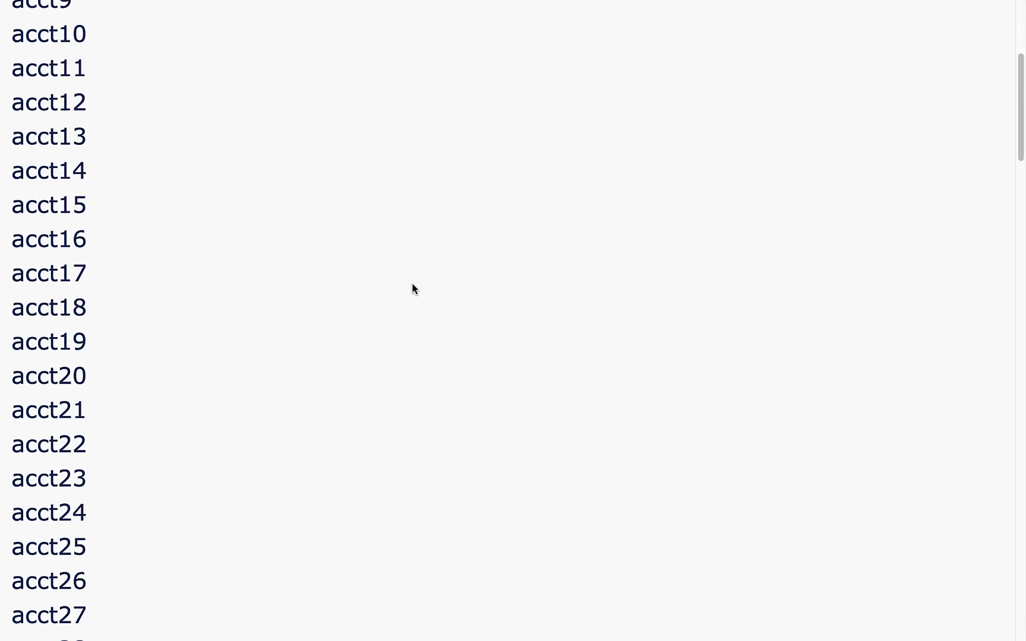
scroll(414, 289, "down", 20)
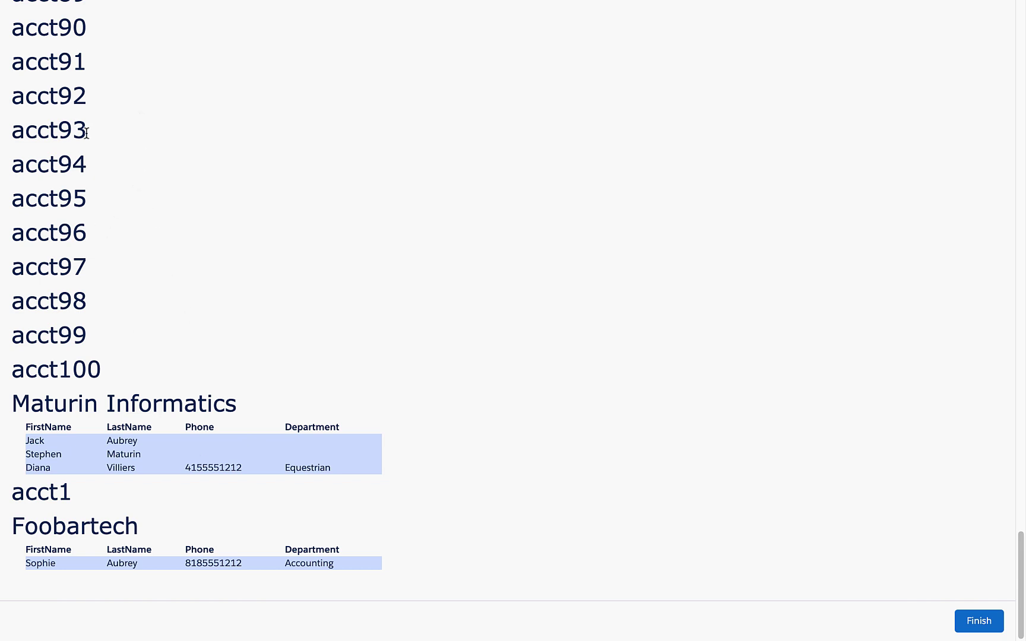
left_click_drag(87, 133, 10, 131)
left_click_drag(86, 166, 10, 168)
left_click_drag(103, 205, 11, 202)
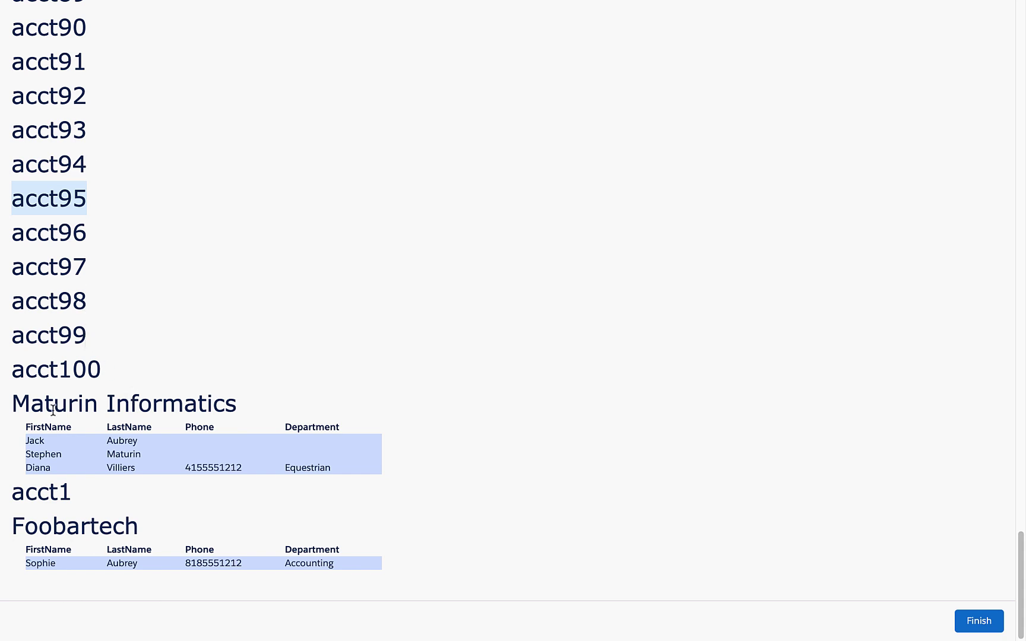
left_click_drag(15, 404, 302, 455)
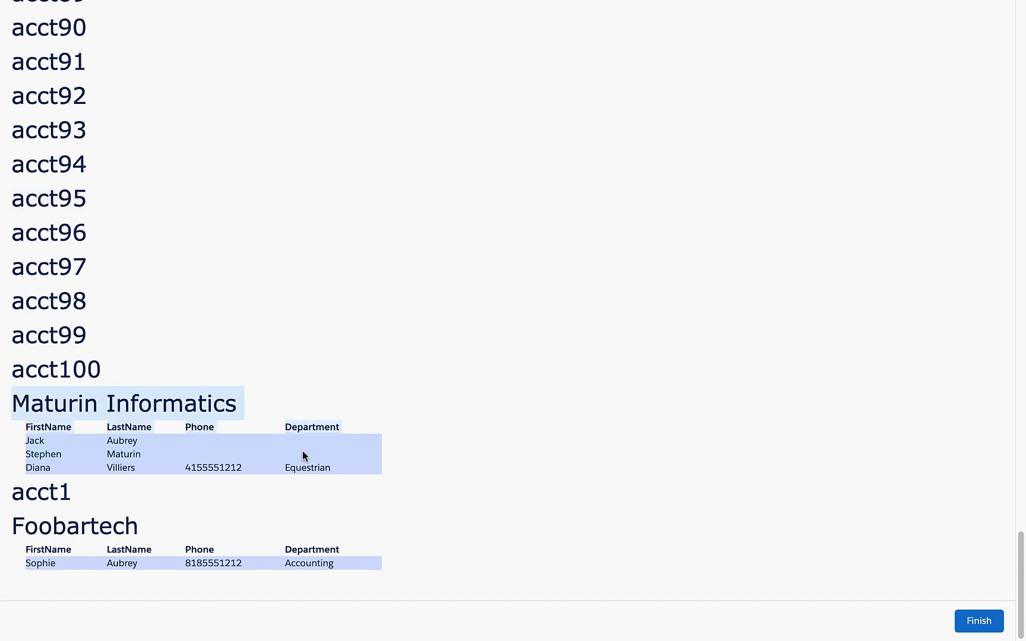
left_click_drag(144, 559, 5, 525)
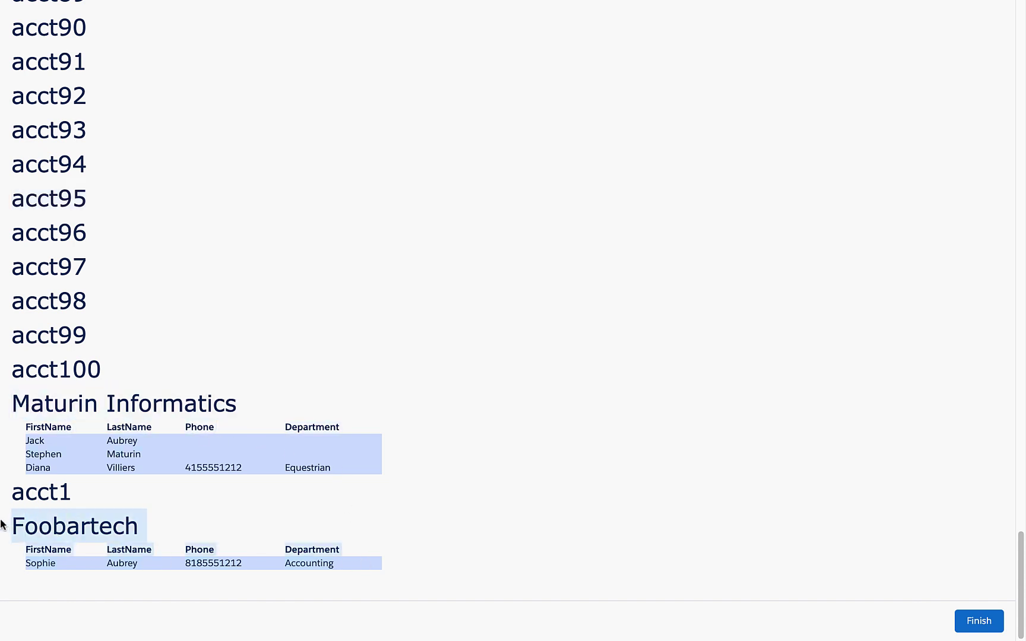